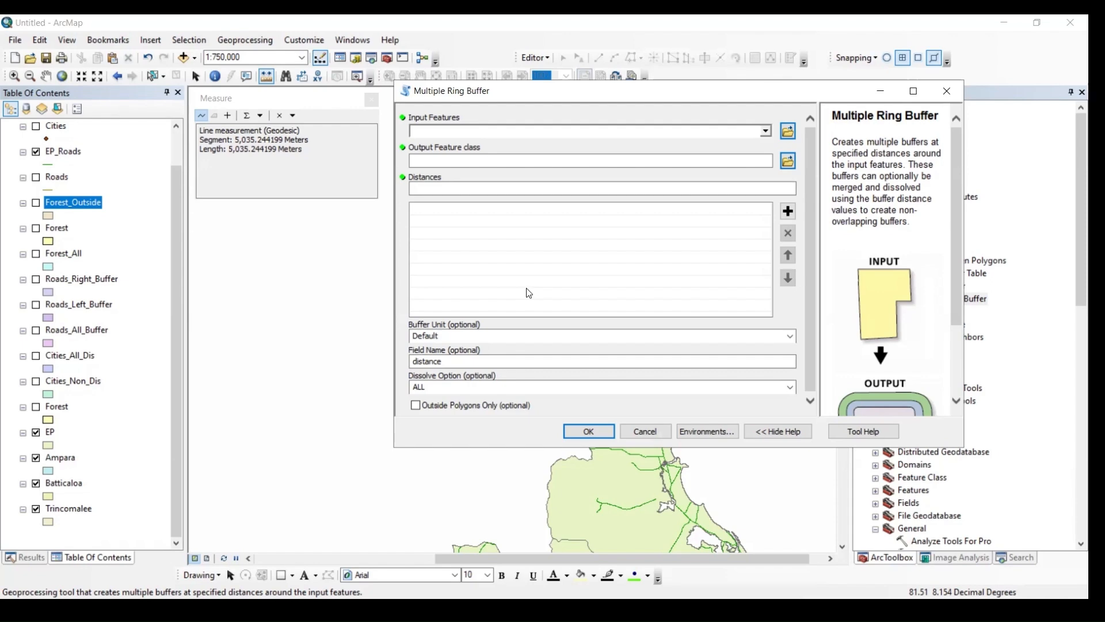
- Set Cities as the input features for the Multiple Ring Buffer and Kilometers as the buffer unit
{"action": "left_click", "coordinate": [765, 131]}
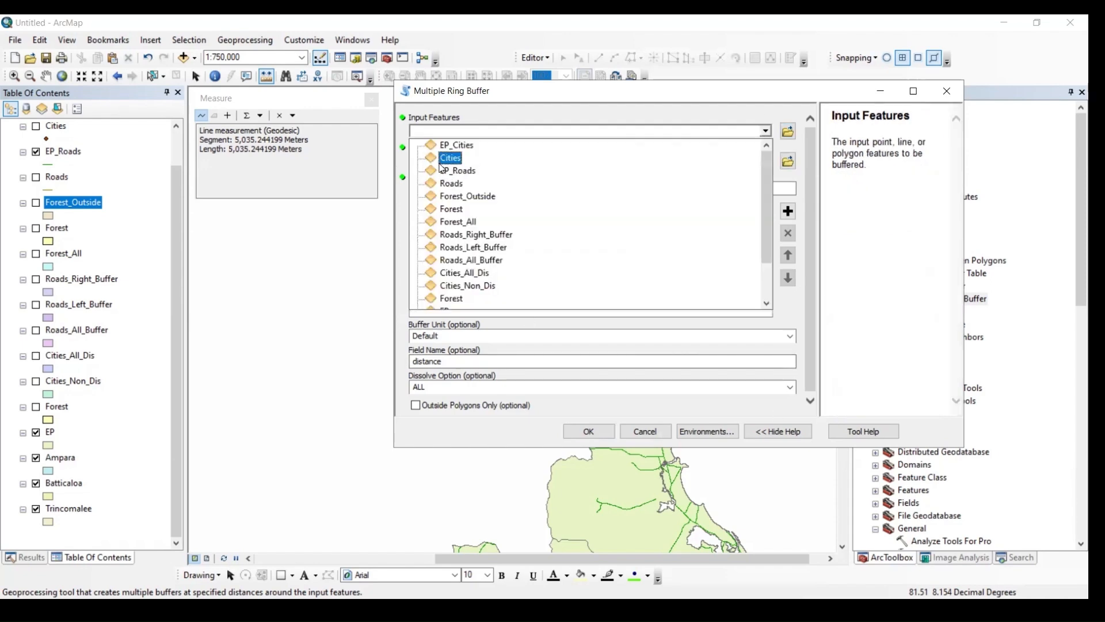
{"action": "left_click", "coordinate": [444, 159]}
{"action": "left_click", "coordinate": [777, 183]}
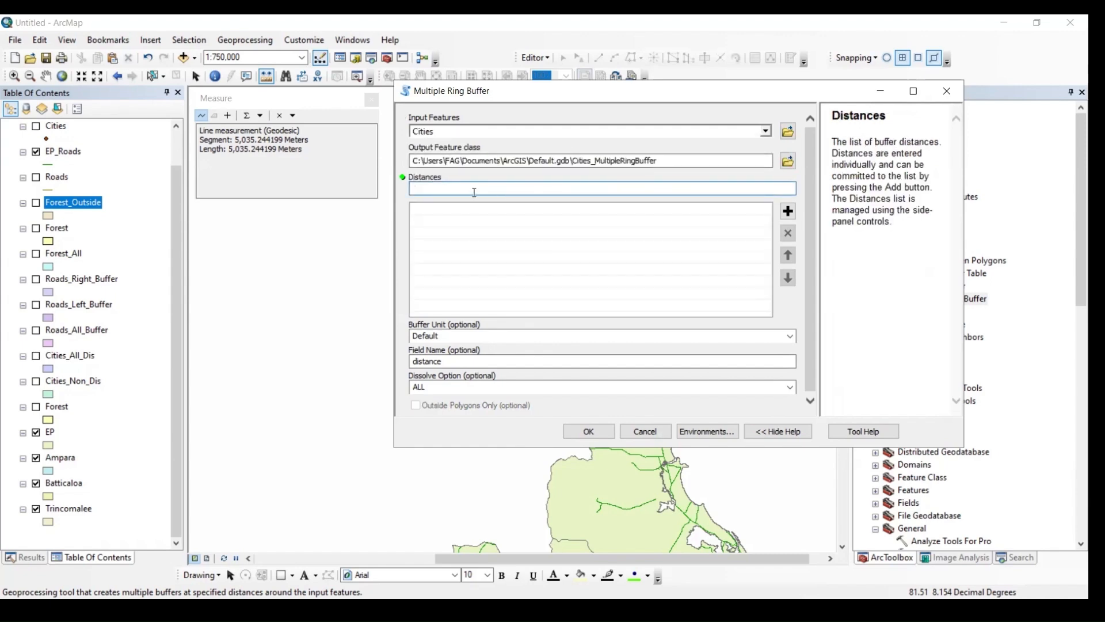
{"action": "left_click", "coordinate": [792, 336]}
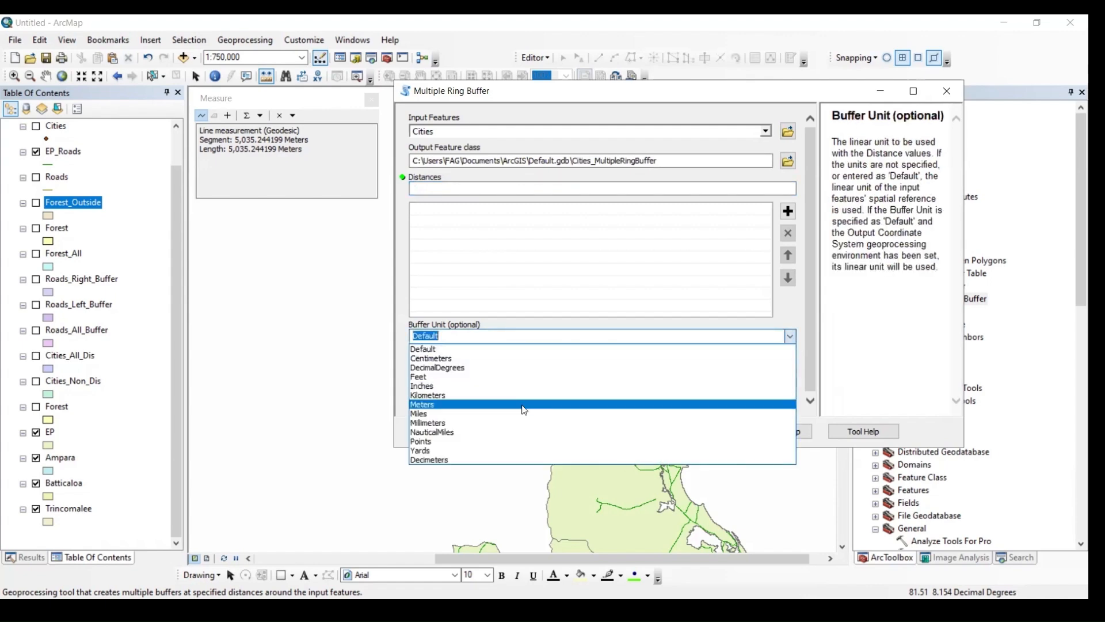
{"action": "left_click", "coordinate": [453, 395]}
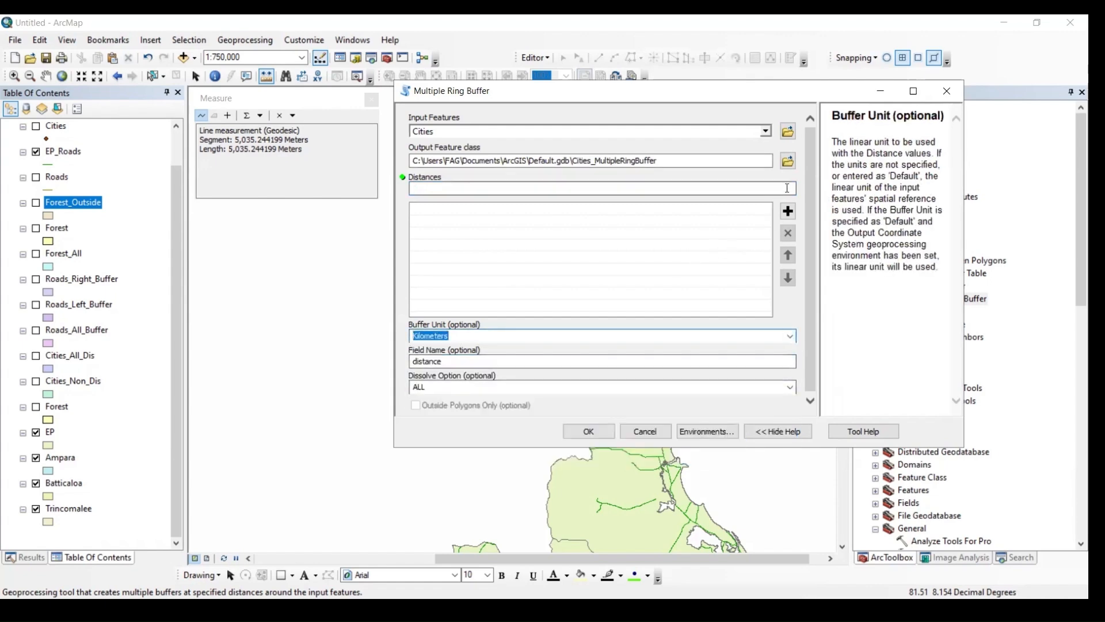
- Add the buffer distances 3, 4 and 5 to the distance list
{"action": "left_click", "coordinate": [788, 188]}
{"action": "type", "text": "3"}
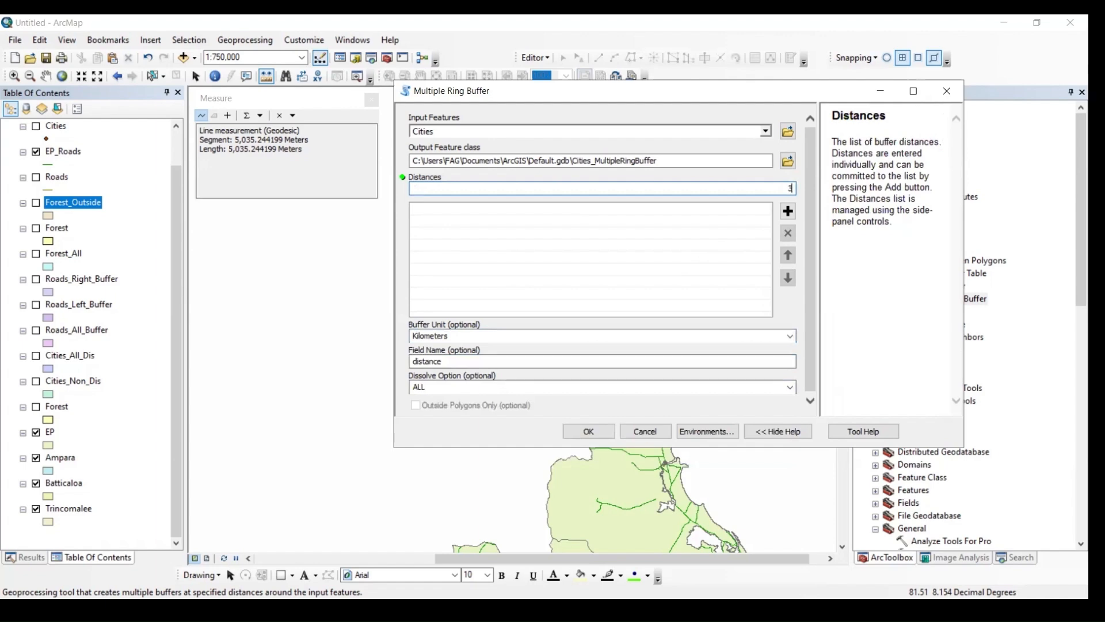
{"action": "left_click", "coordinate": [788, 211]}
{"action": "left_click", "coordinate": [789, 189]}
{"action": "type", "text": "4"}
{"action": "left_click", "coordinate": [793, 217]}
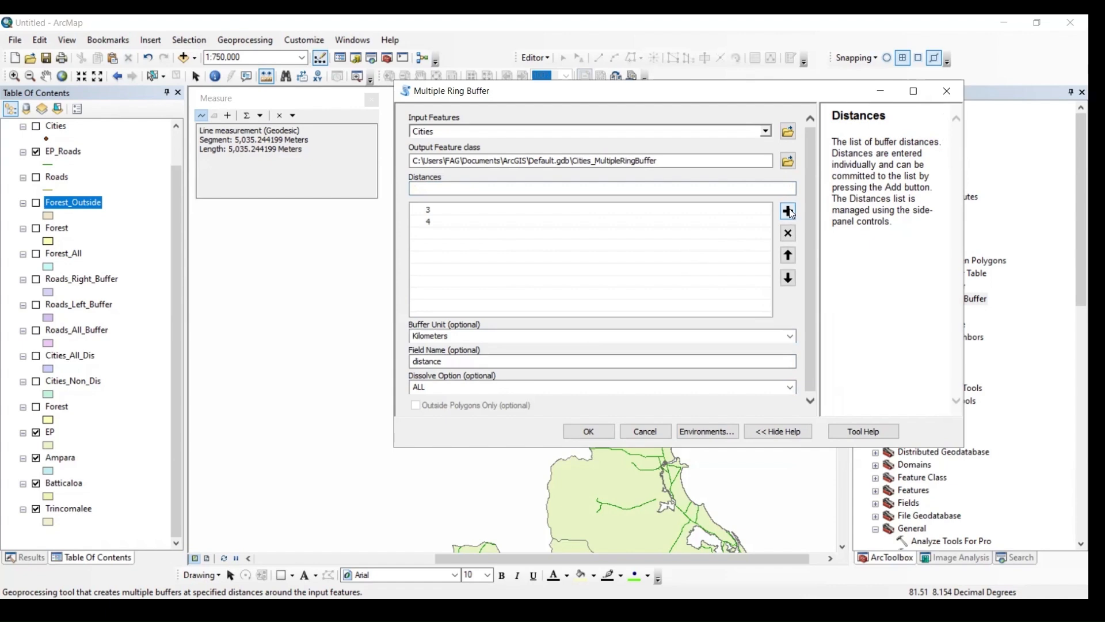
{"action": "left_click", "coordinate": [789, 189]}
{"action": "type", "text": "5"}
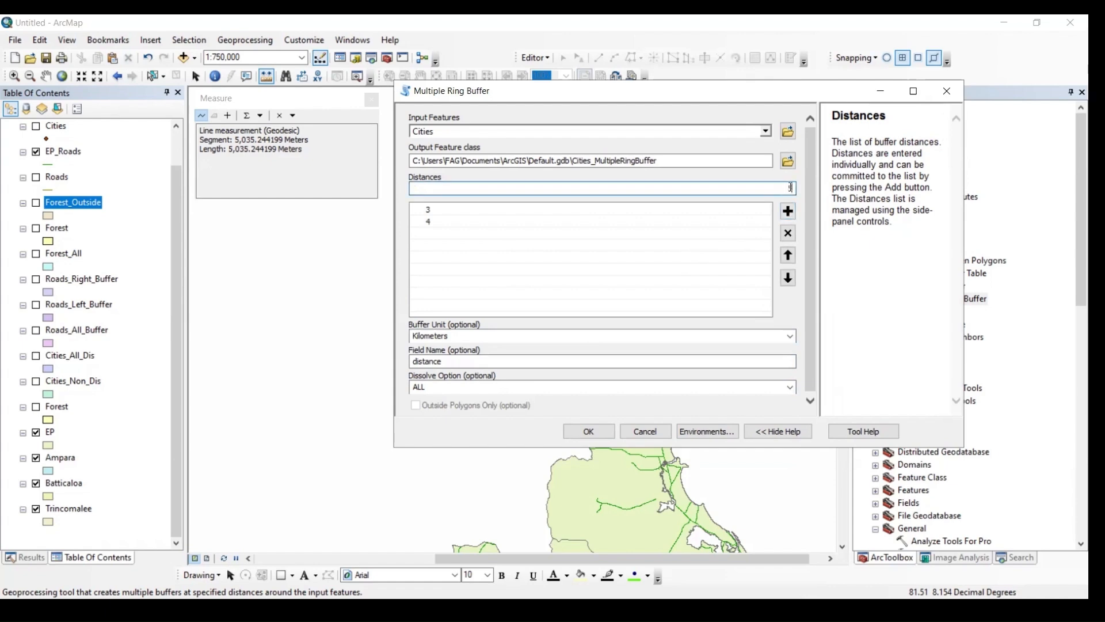
{"action": "left_click", "coordinate": [788, 211]}
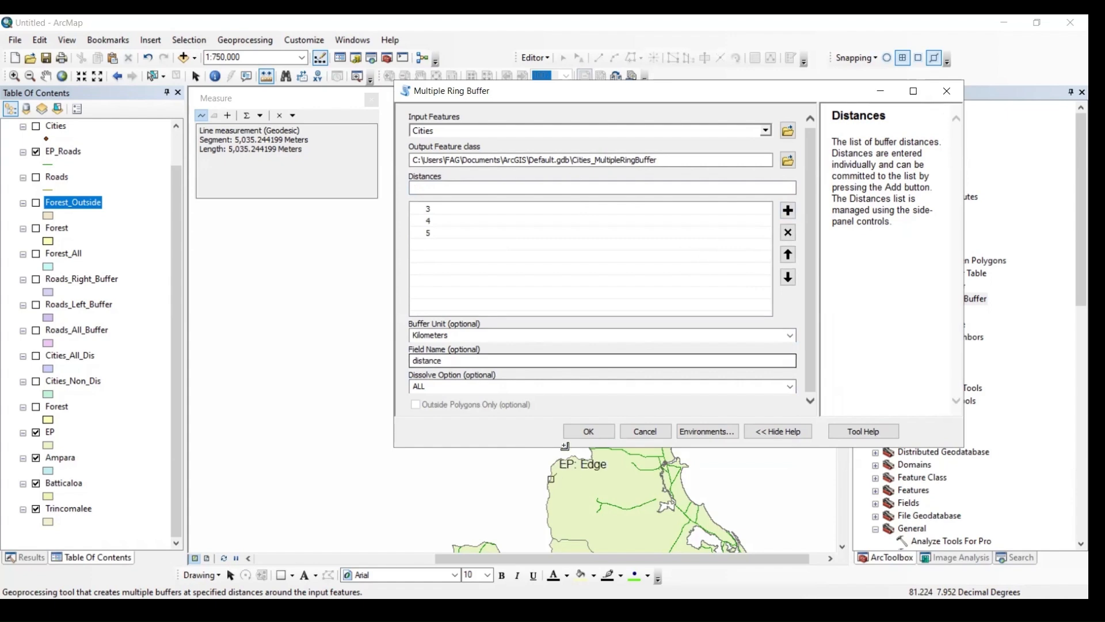
- Check the entries in the distance list and run the Multiple Ring Buffer on the Cities layer
{"action": "left_click", "coordinate": [588, 432]}
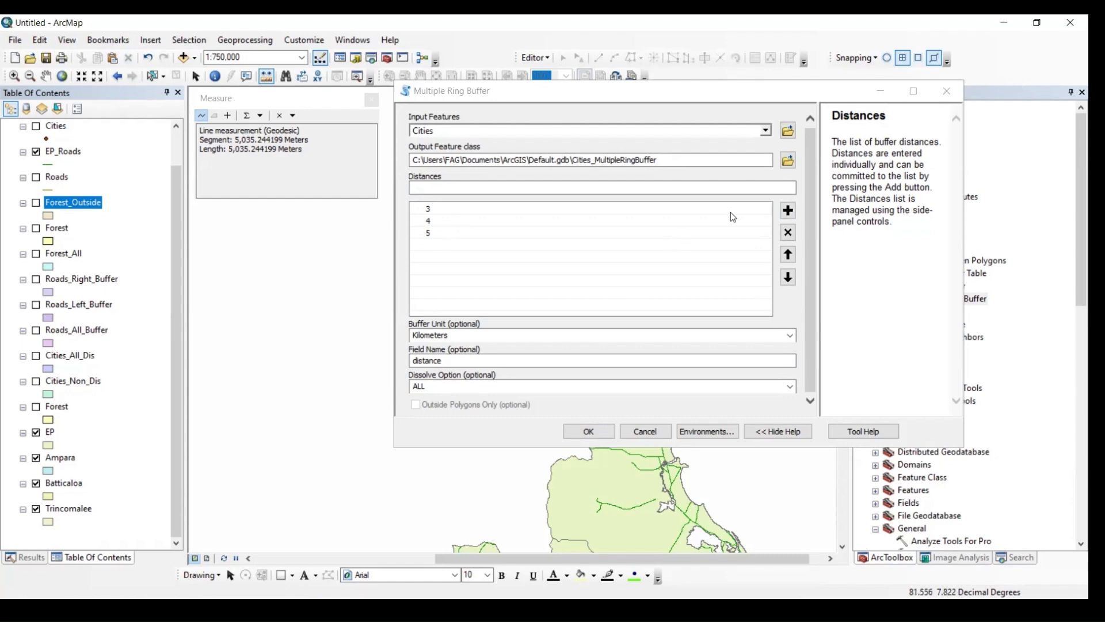
{"action": "left_click", "coordinate": [700, 219]}
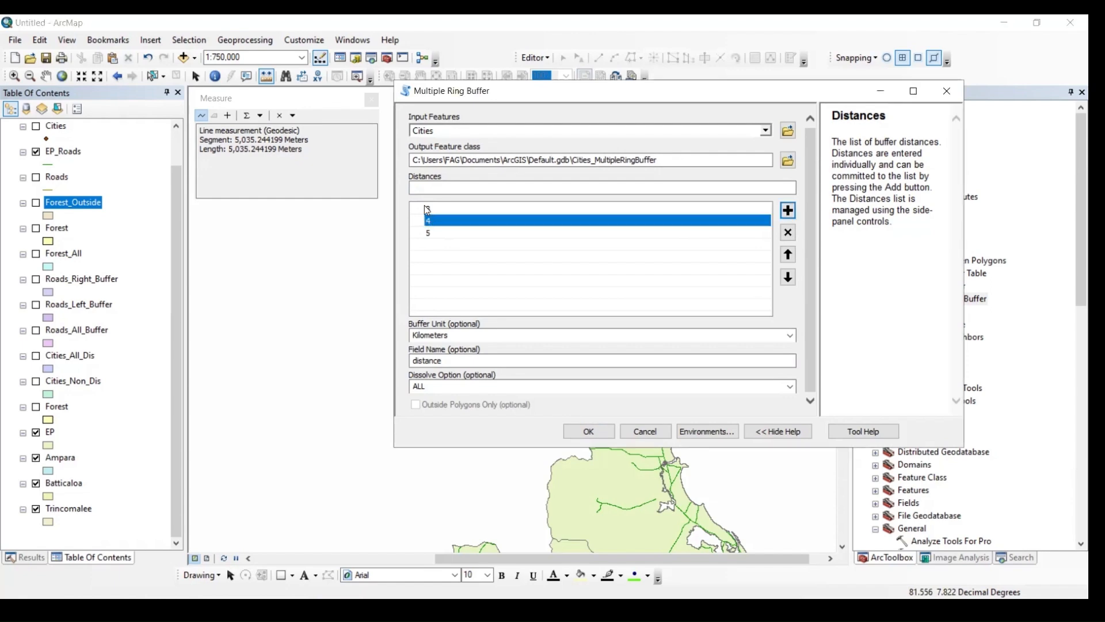
{"action": "left_click", "coordinate": [703, 209]}
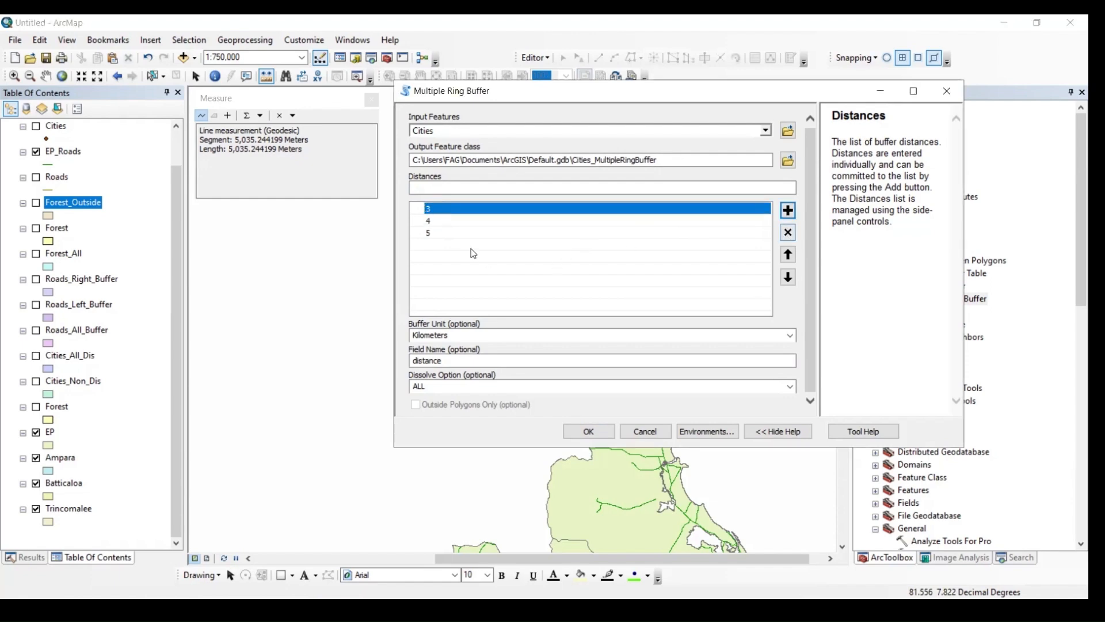
{"action": "left_click", "coordinate": [427, 221]}
{"action": "left_click", "coordinate": [427, 232]}
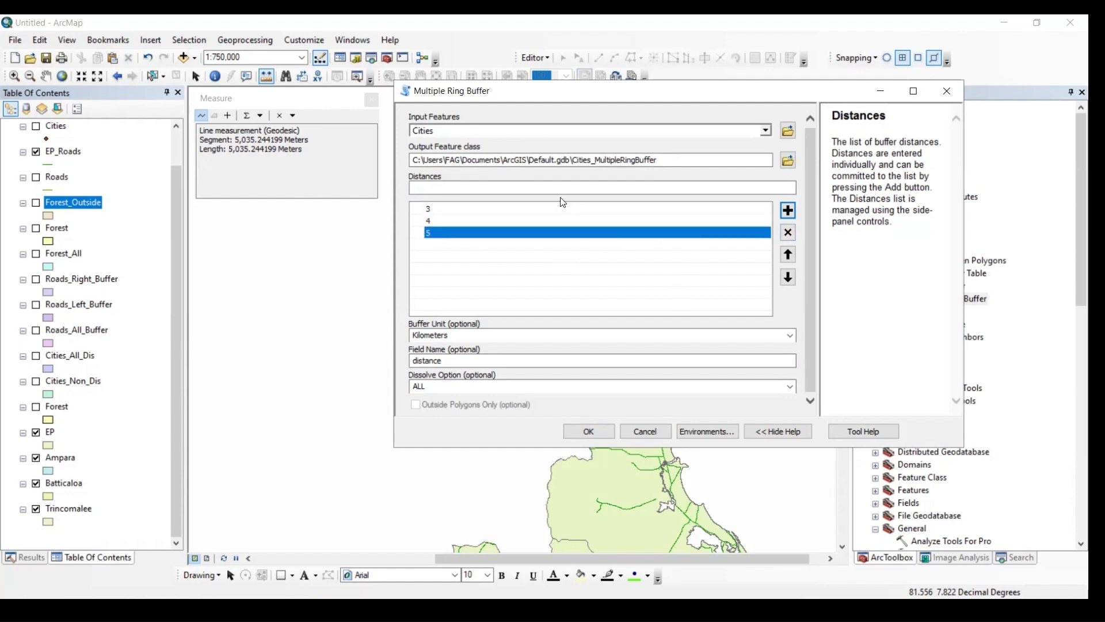
{"action": "left_click", "coordinate": [709, 187]}
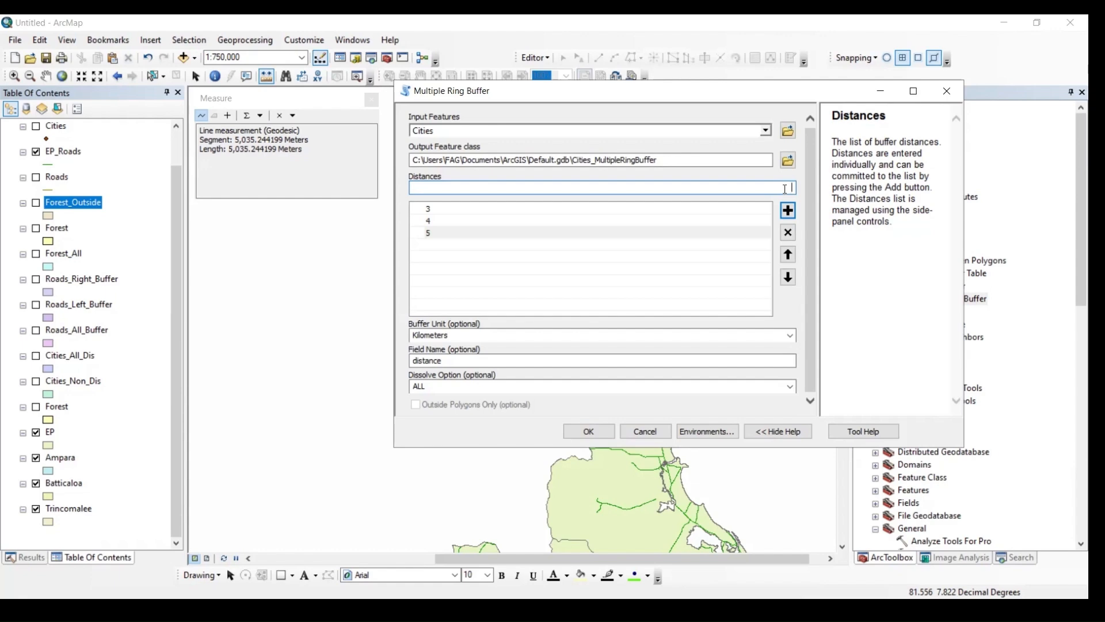
{"action": "type", "text": "6"}
{"action": "left_click", "coordinate": [787, 211]}
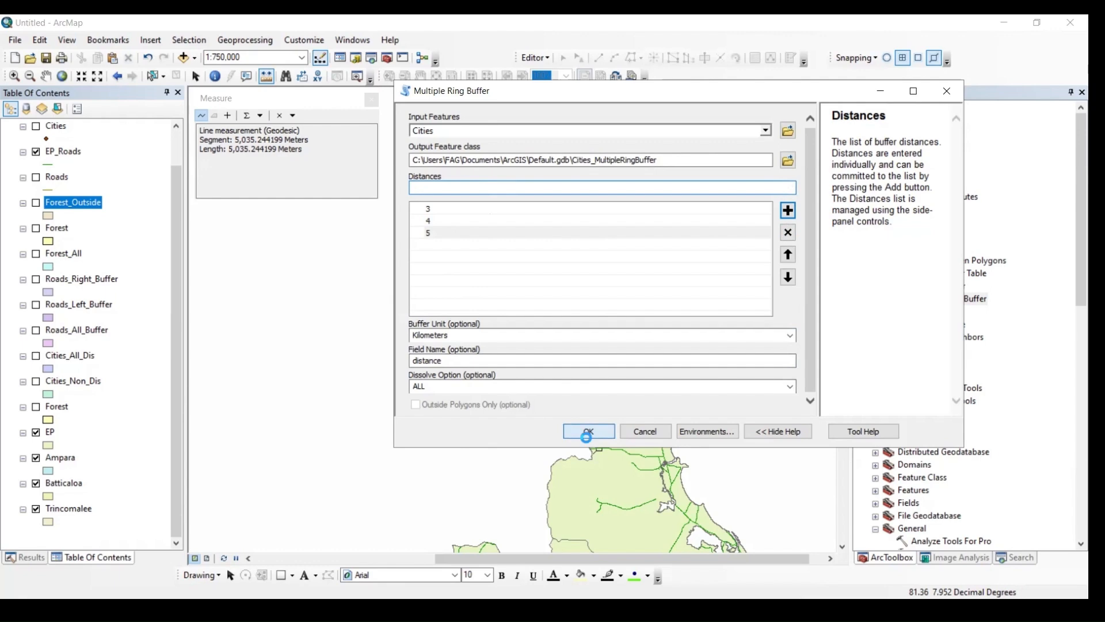
{"action": "left_click", "coordinate": [587, 433]}
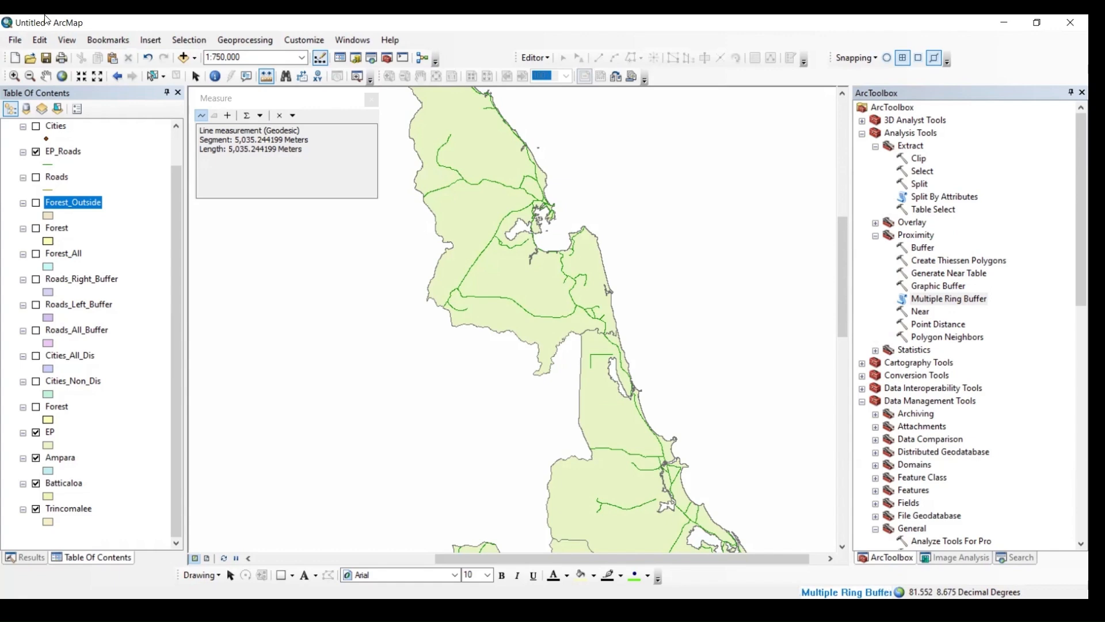
- Display the EP_Cities layer in place of EP_Roads and close the Measure window
{"action": "scroll", "coordinate": [27, 193], "scroll_direction": "up", "scroll_amount": 2}
{"action": "left_click", "coordinate": [36, 165]}
{"action": "left_click", "coordinate": [36, 191]}
{"action": "left_click", "coordinate": [36, 139]}
{"action": "left_click", "coordinate": [36, 165]}
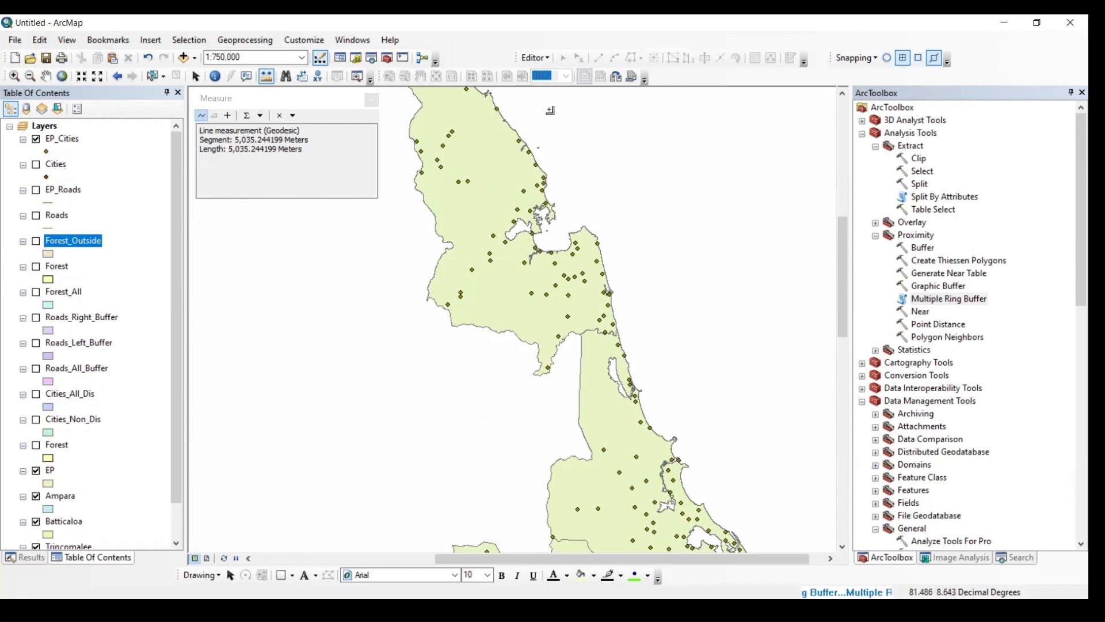
{"action": "left_click", "coordinate": [369, 98]}
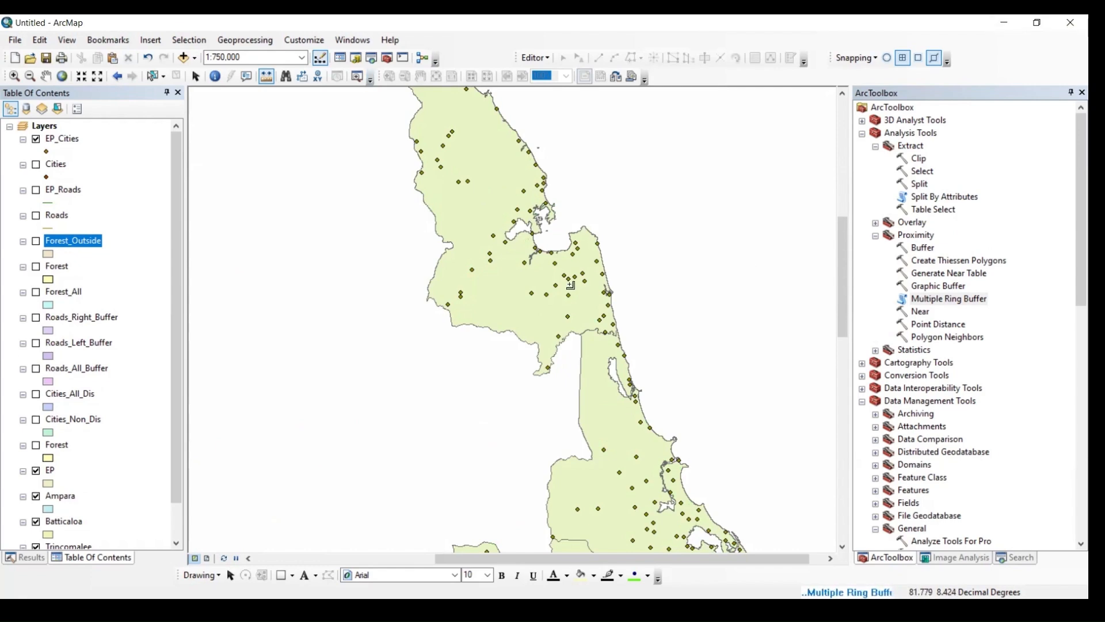
{"action": "left_click", "coordinate": [202, 77]}
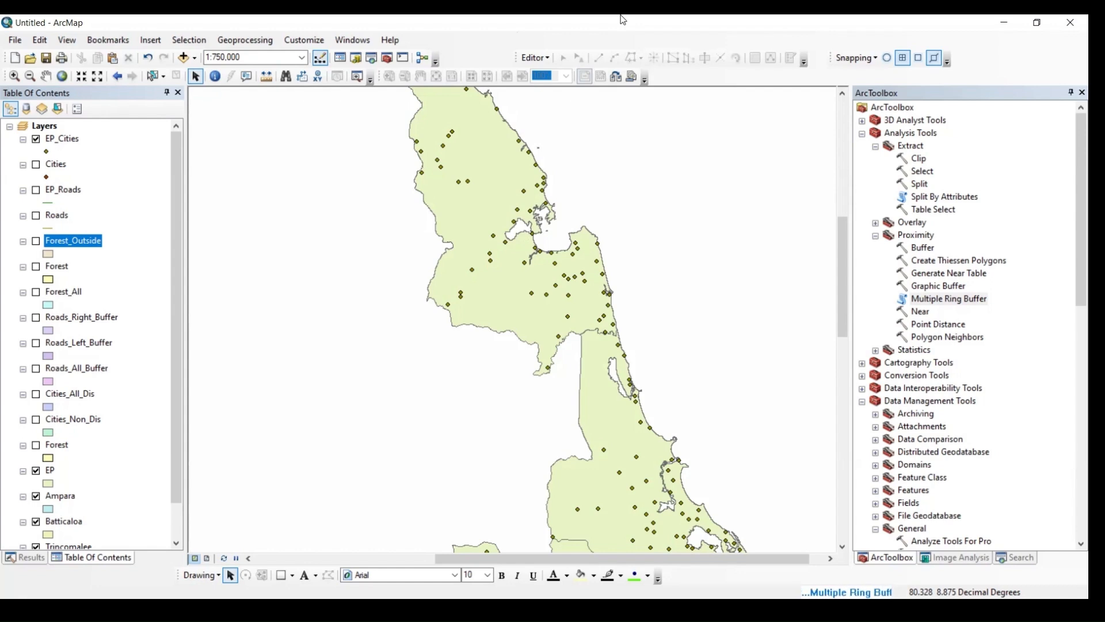
- Reopen the Multiple Ring Buffer tool to view its Dissolve Option choices, and close it without running
{"action": "left_click", "coordinate": [940, 301]}
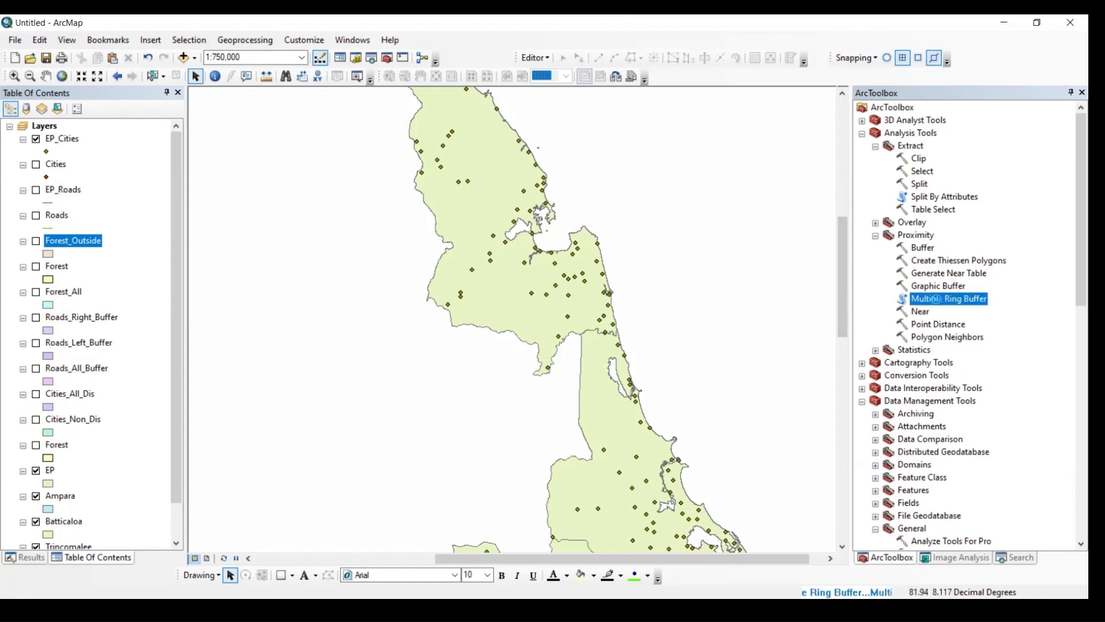
{"action": "double_click", "coordinate": [939, 300]}
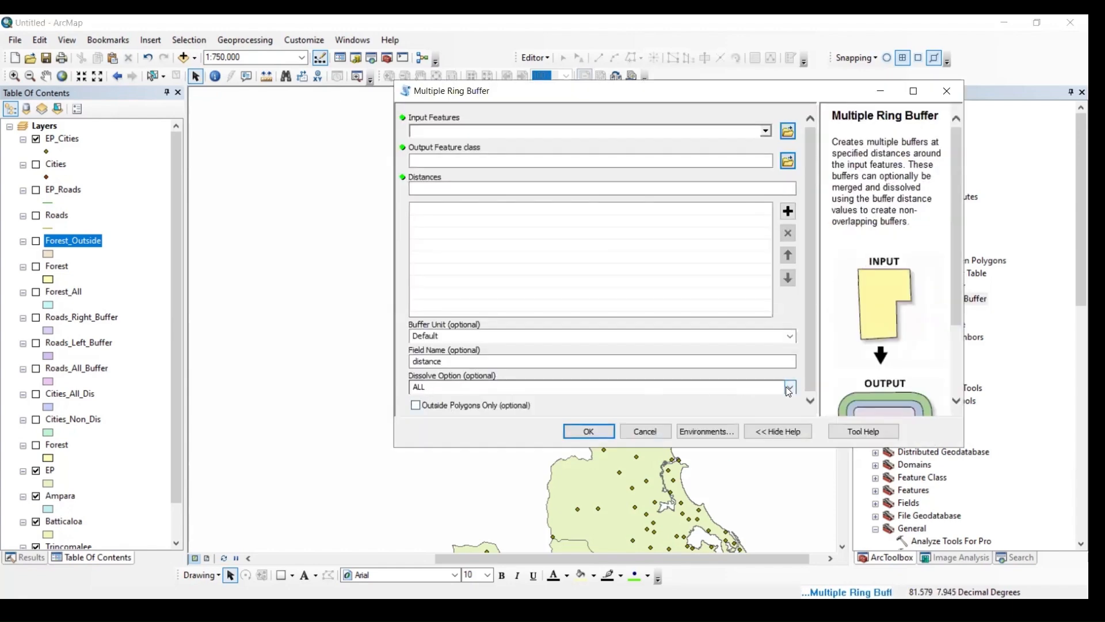
{"action": "left_click", "coordinate": [788, 392]}
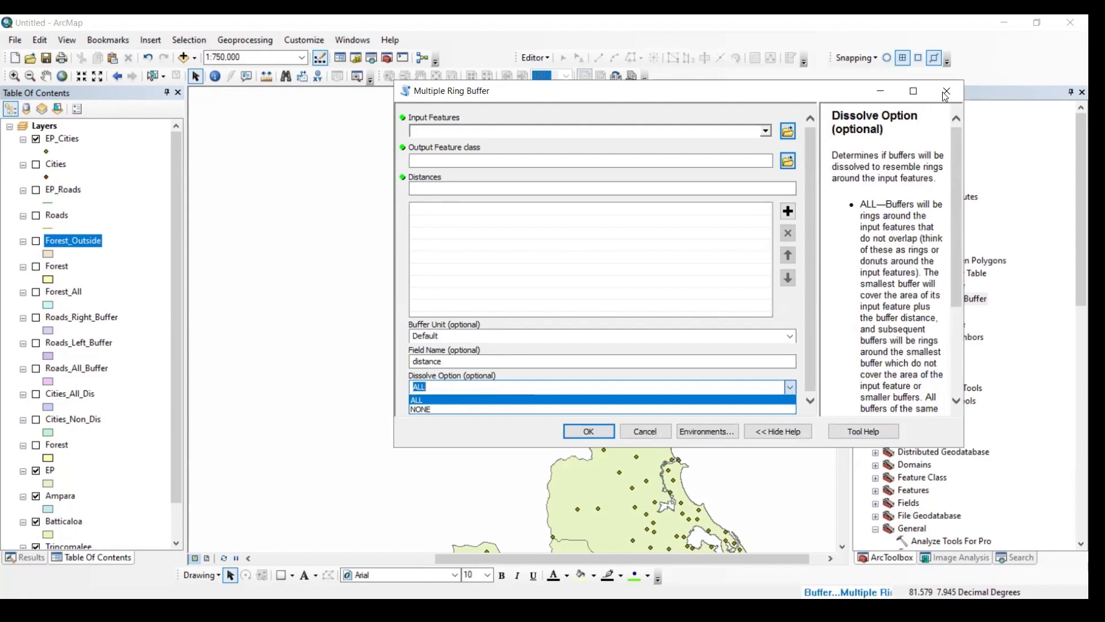
{"action": "left_click", "coordinate": [943, 92]}
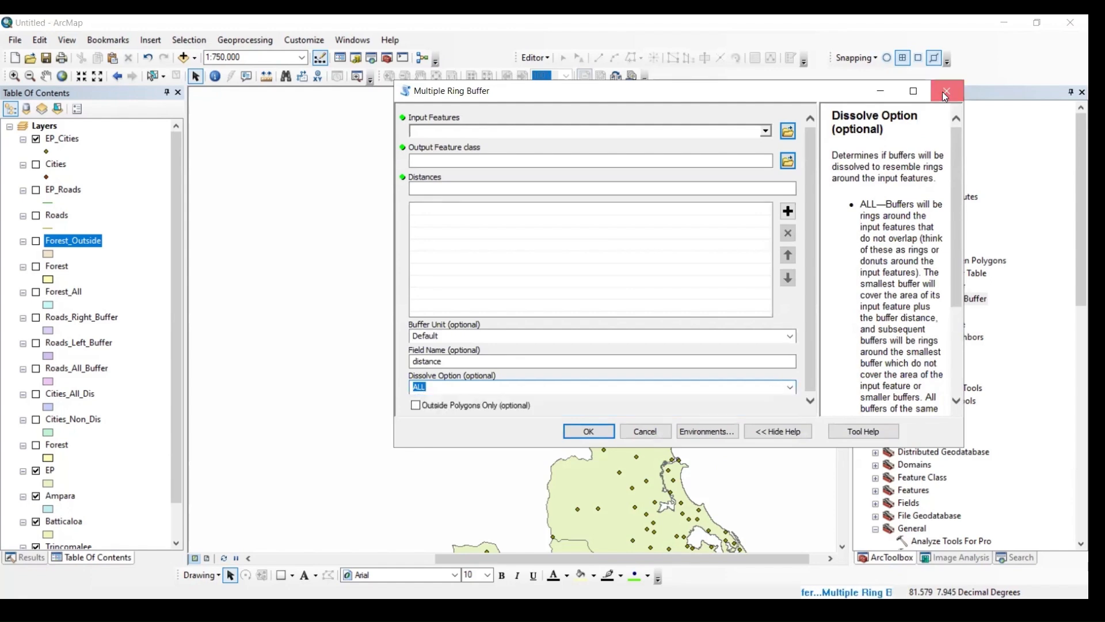
{"action": "left_click", "coordinate": [944, 92]}
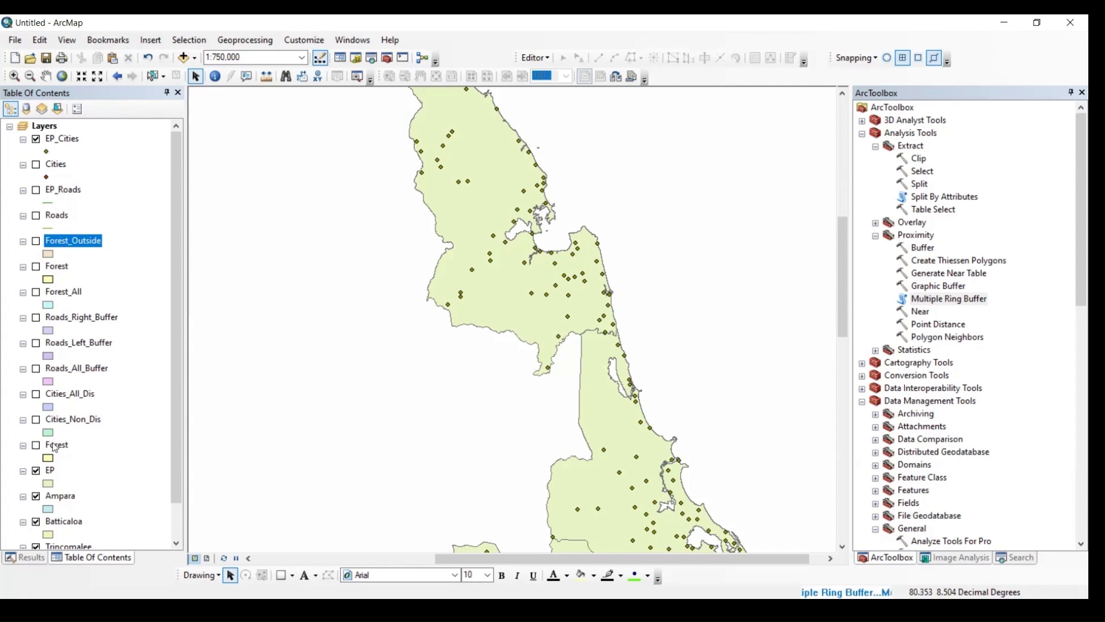
- Export all features of the EP layer to the Geopr folder as the shapefile EP and add it to the map
{"action": "right_click", "coordinate": [50, 471]}
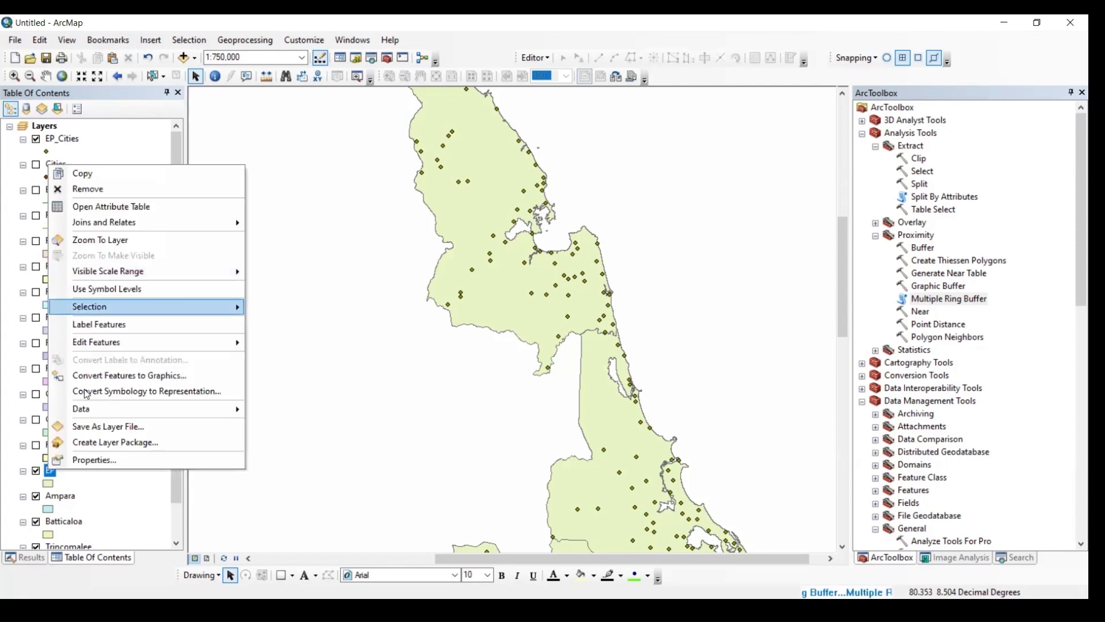
{"action": "mouse_move", "coordinate": [86, 408]}
{"action": "left_click", "coordinate": [277, 410]}
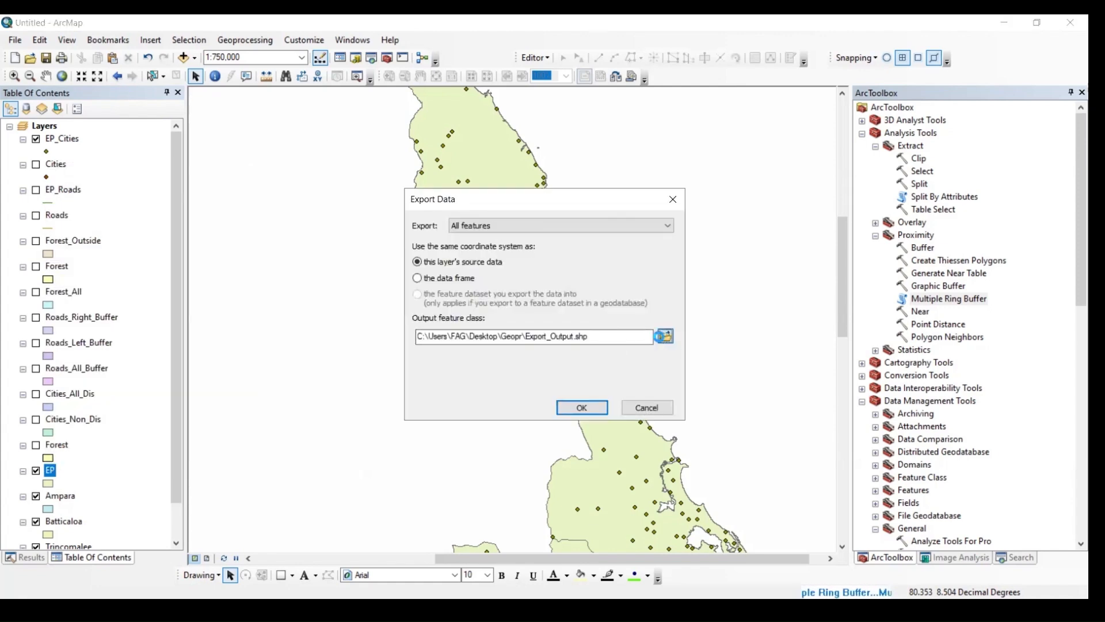
{"action": "left_click", "coordinate": [663, 336]}
{"action": "left_click_drag", "start_coordinate": [505, 382], "coordinate": [390, 389]}
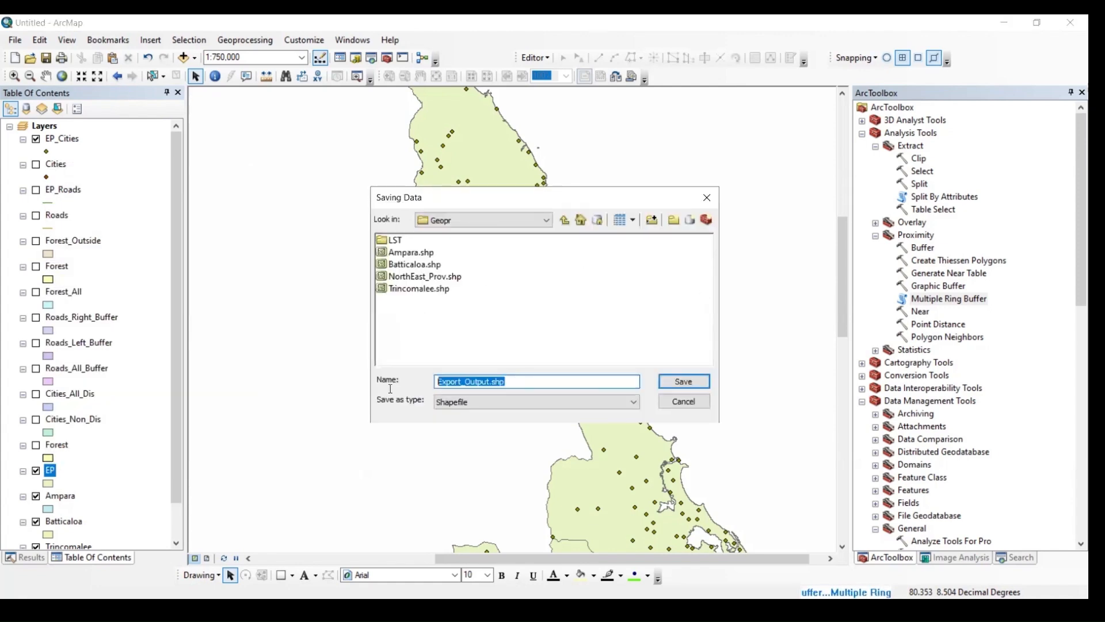
{"action": "type", "text": "EP"}
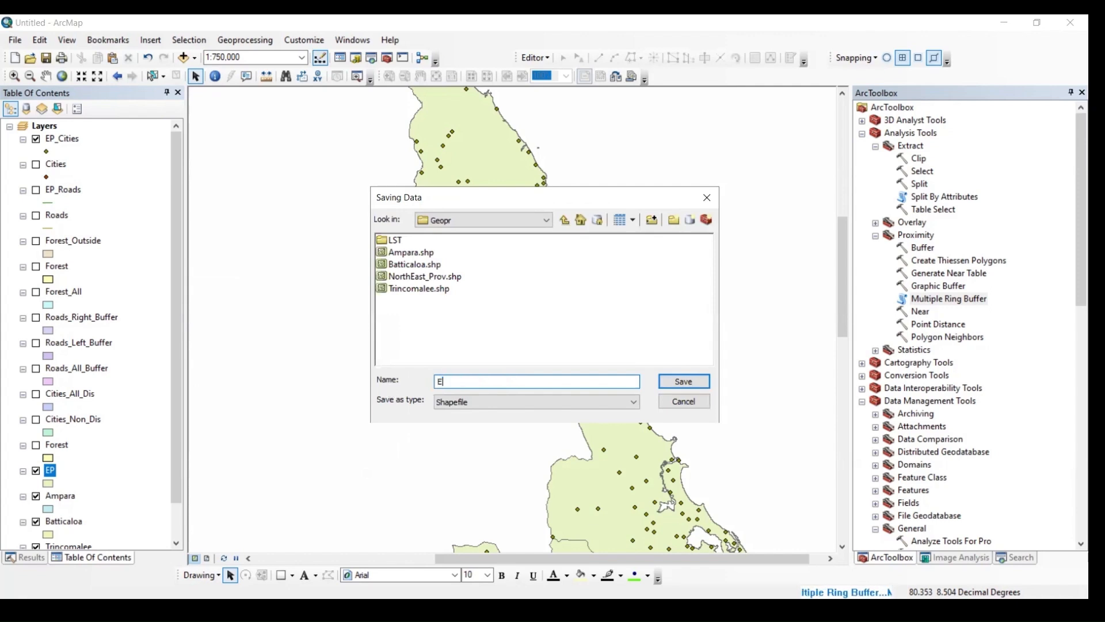
{"action": "left_click", "coordinate": [683, 382]}
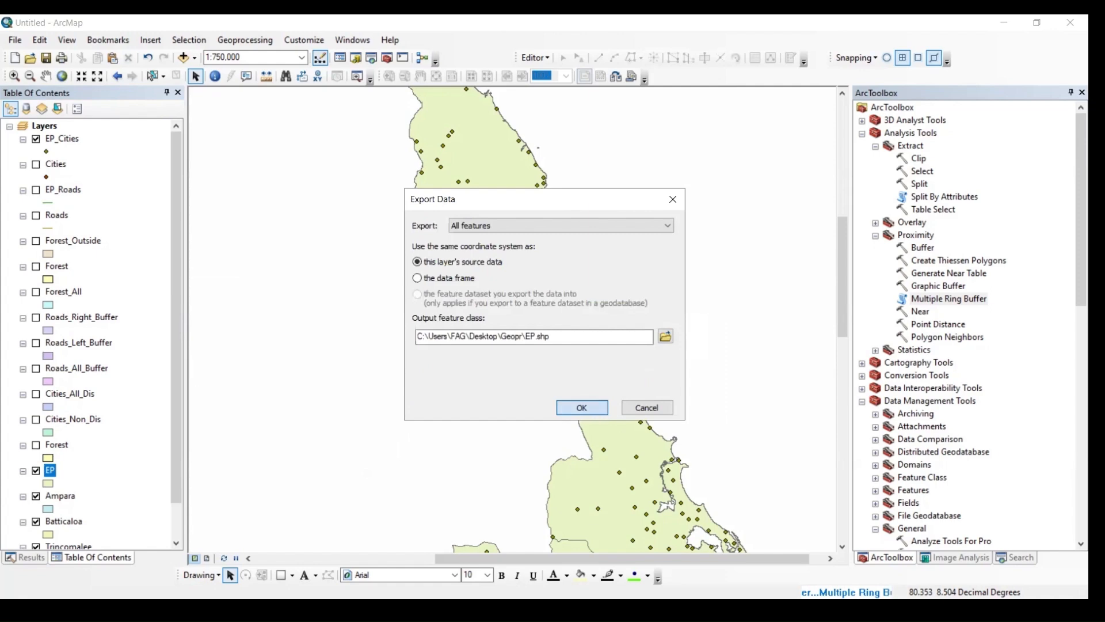
{"action": "left_click", "coordinate": [581, 407]}
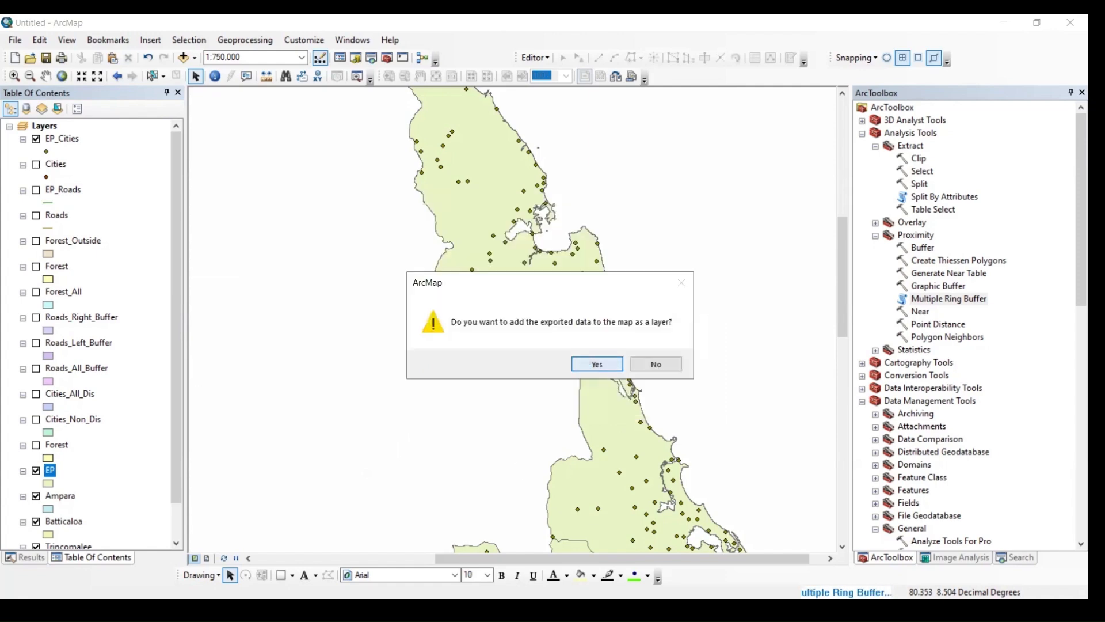
{"action": "left_click", "coordinate": [590, 362]}
{"action": "left_click", "coordinate": [36, 241]}
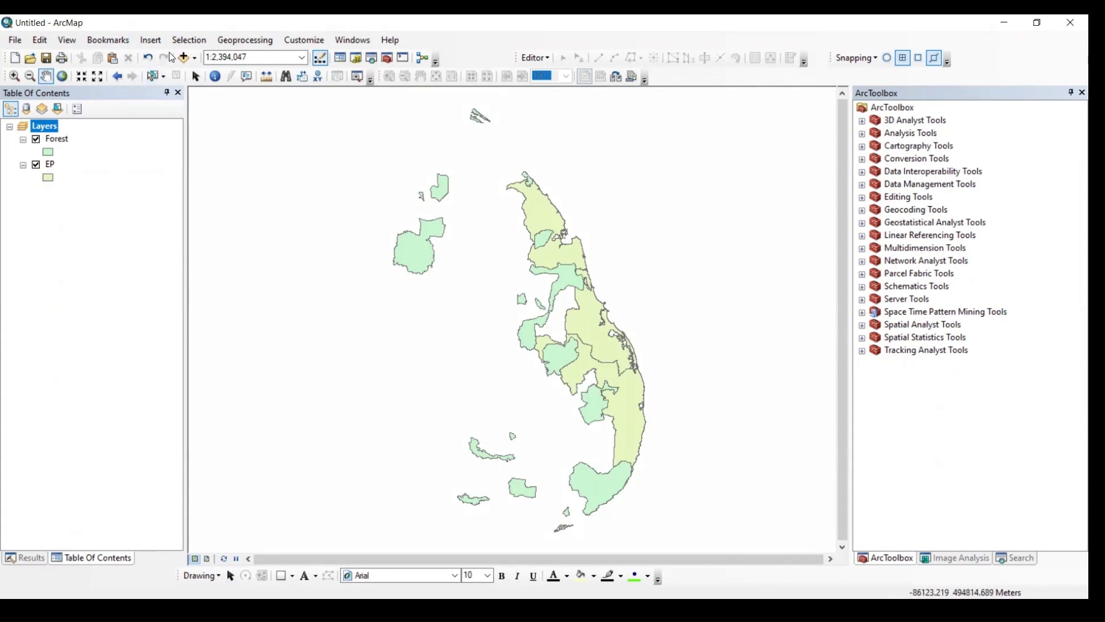
{"action": "left_click", "coordinate": [246, 41]}
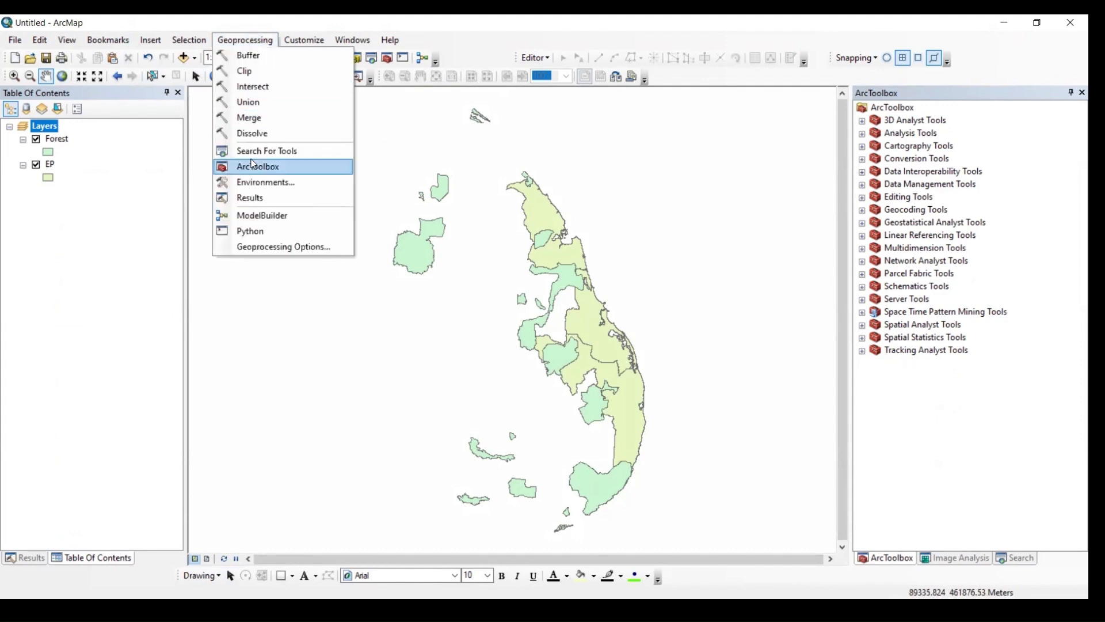
{"action": "left_click", "coordinate": [164, 227]}
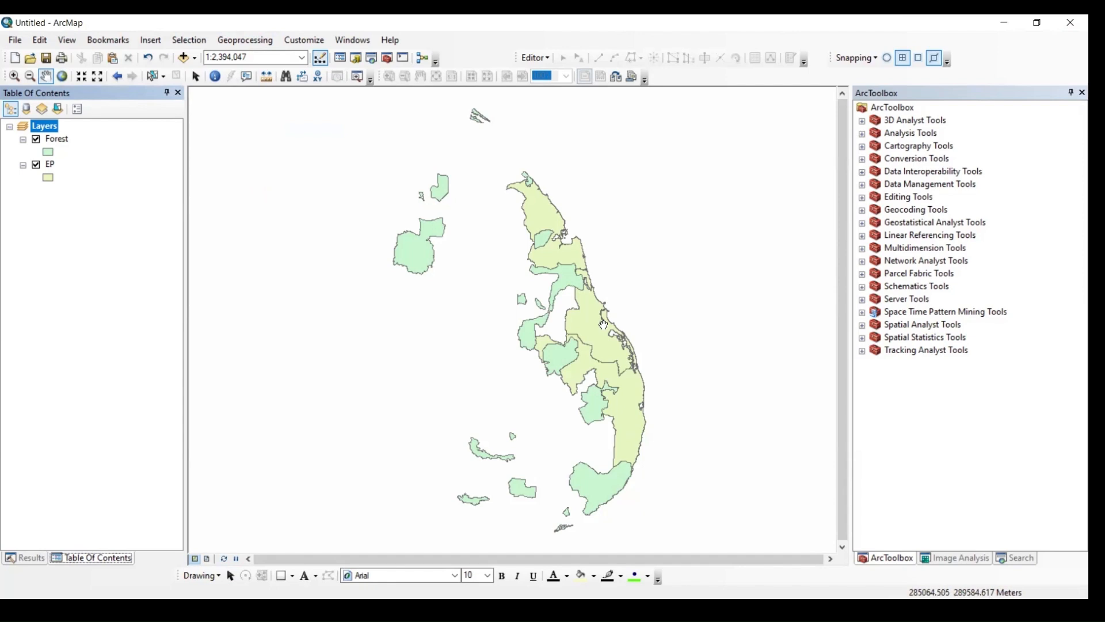
{"action": "scroll", "coordinate": [602, 325], "scroll_direction": "up", "scroll_amount": 2}
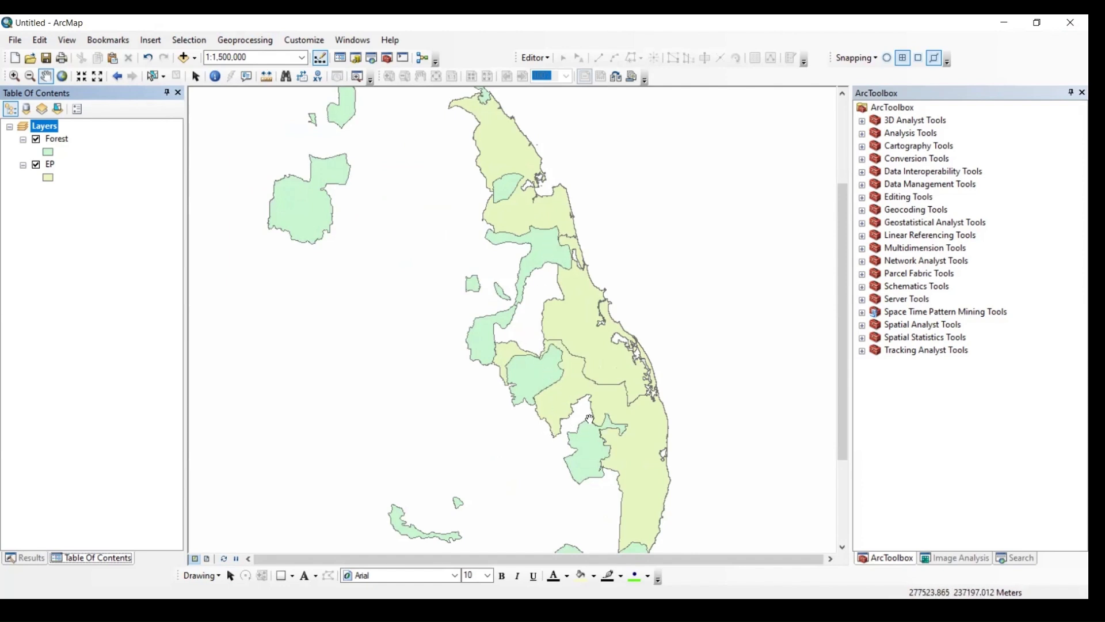
{"action": "scroll", "coordinate": [584, 416], "scroll_direction": "down", "scroll_amount": 1}
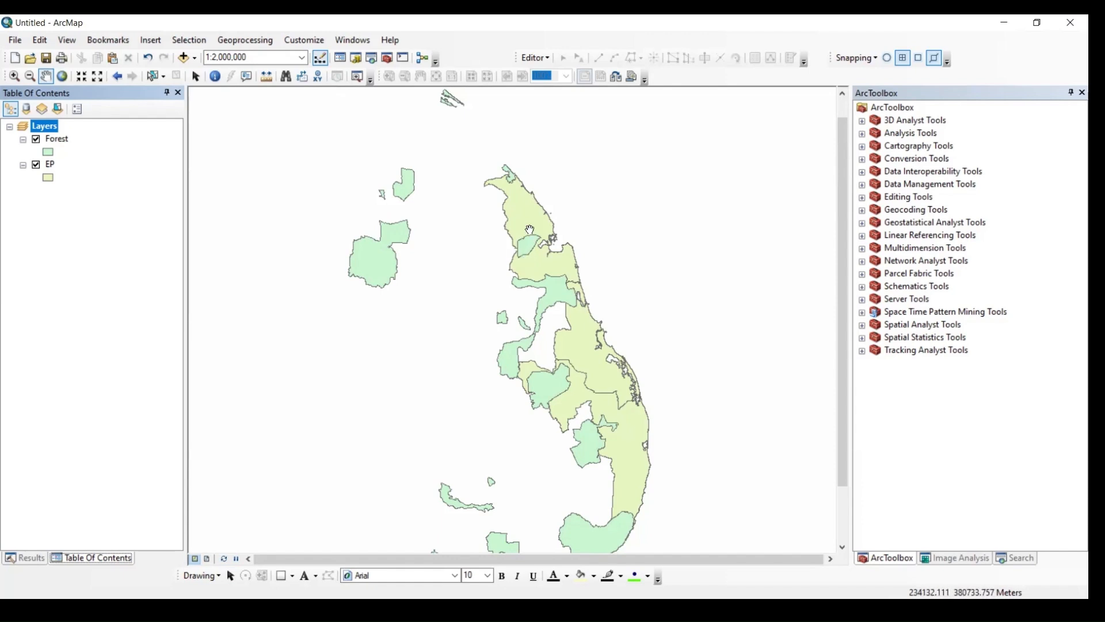
- Open the Intersect tool from the Overlay toolset of the Analysis Tools
{"action": "left_click", "coordinate": [862, 134]}
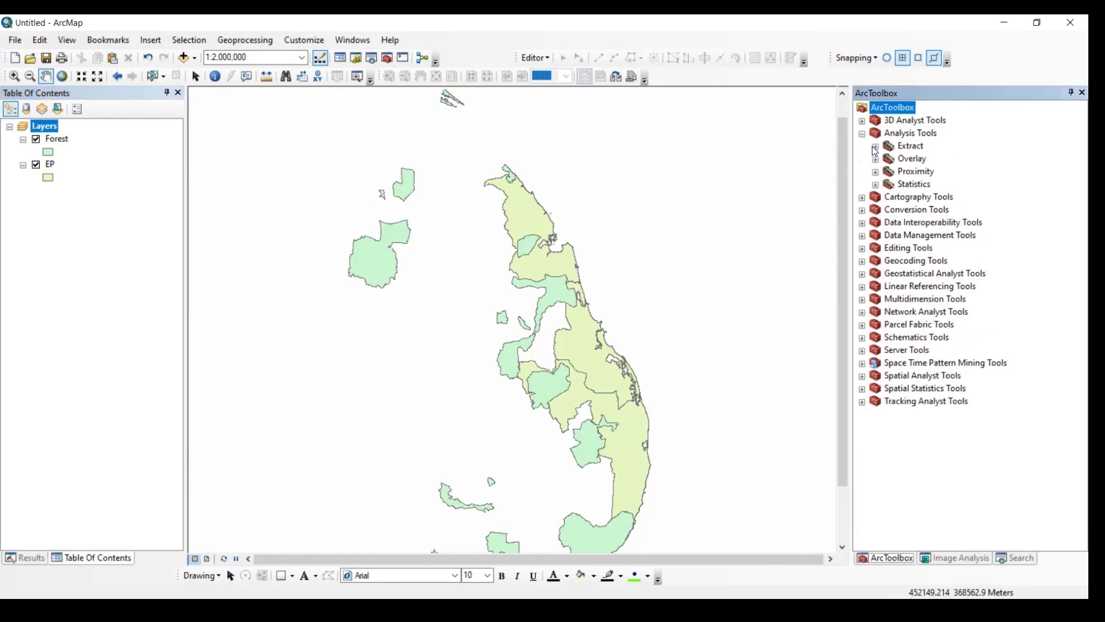
{"action": "left_click", "coordinate": [876, 147]}
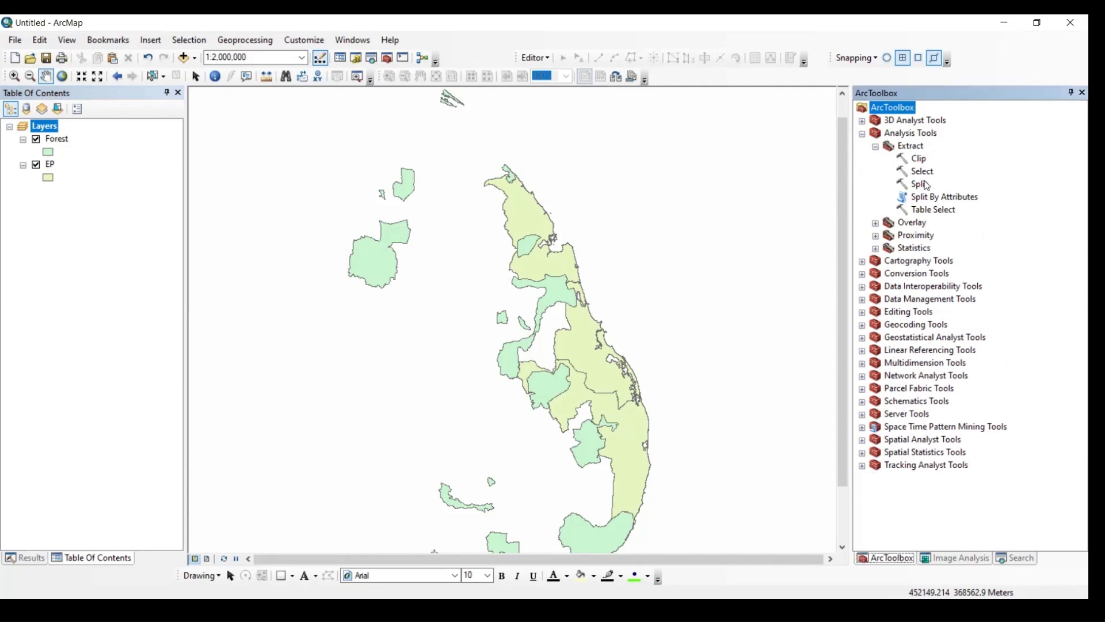
{"action": "left_click", "coordinate": [876, 223]}
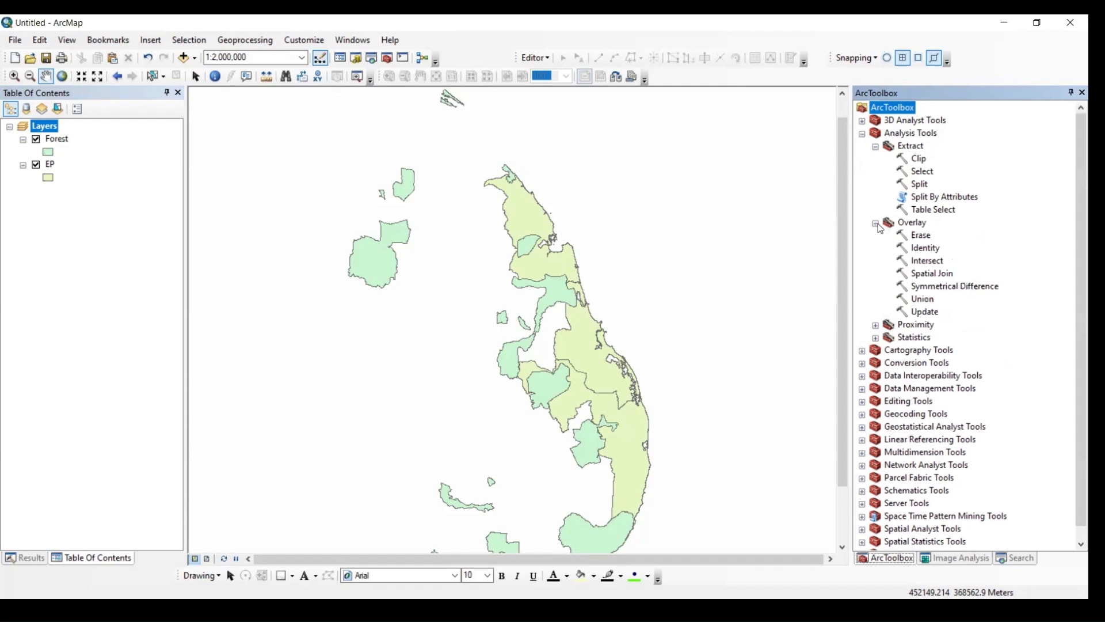
{"action": "left_click", "coordinate": [931, 265]}
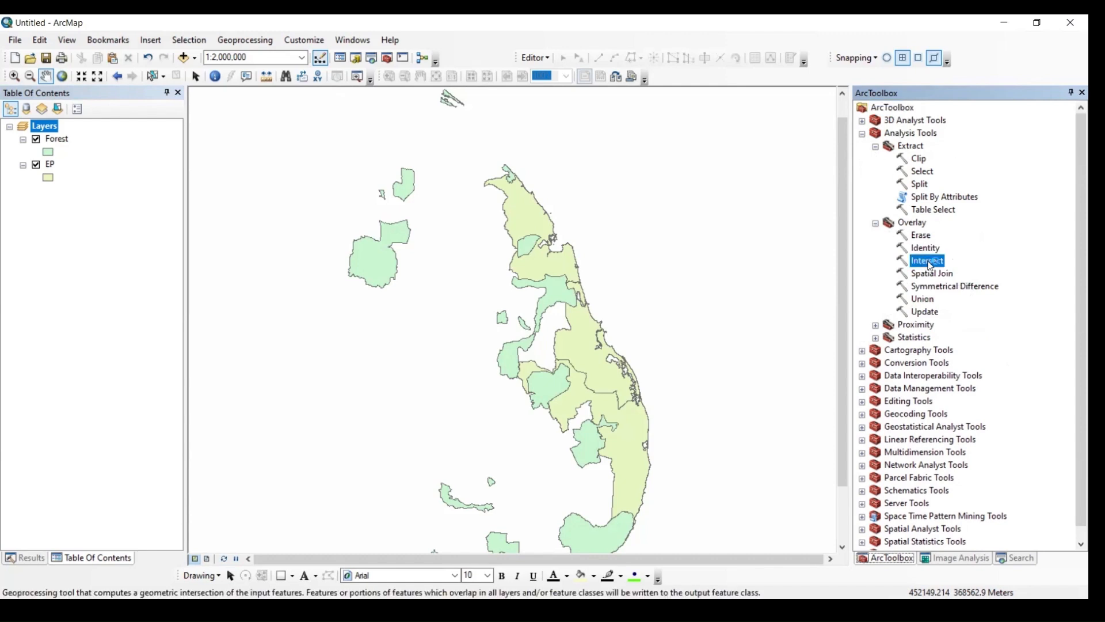
{"action": "double_click", "coordinate": [930, 264]}
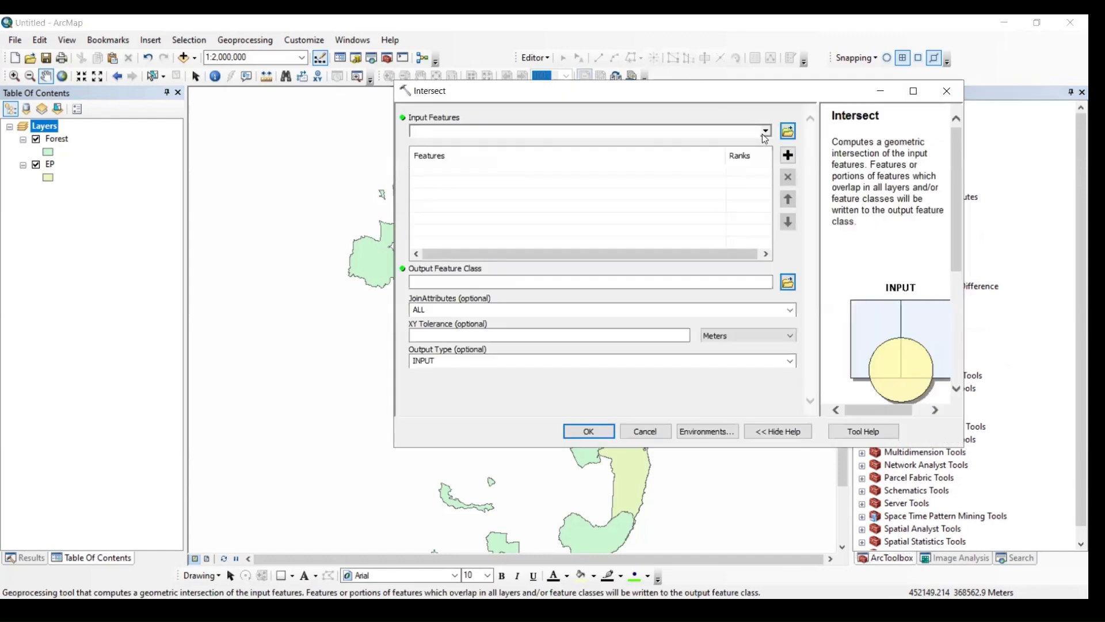
- Widen the Intersect dialog and examine the help description and its input and output illustration
{"action": "left_click", "coordinate": [766, 131]}
{"action": "left_click", "coordinate": [912, 300]}
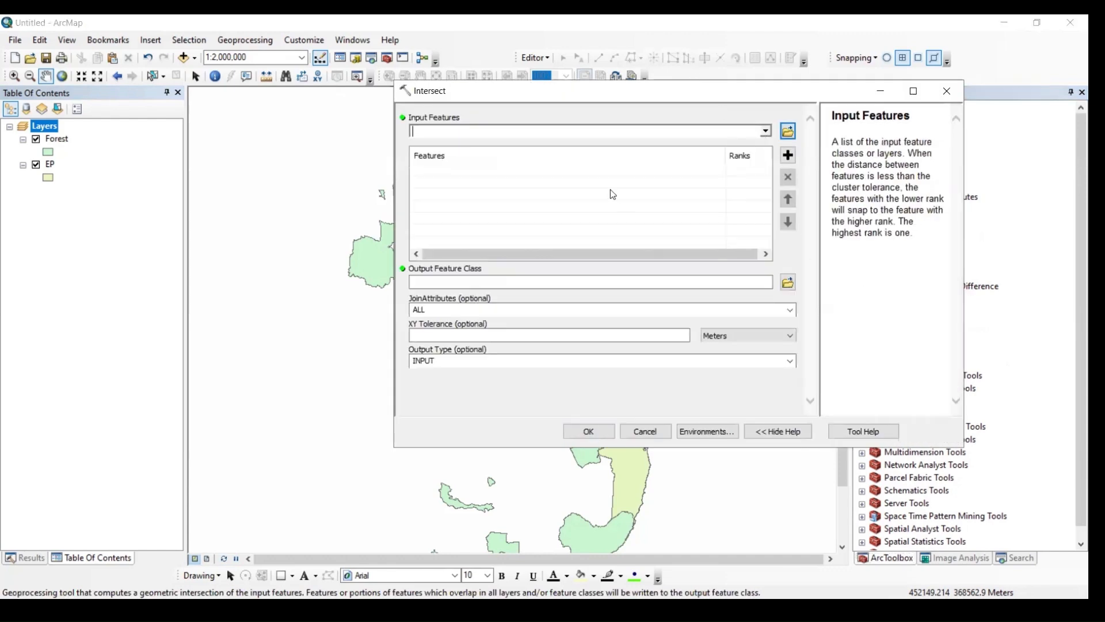
{"action": "left_click", "coordinate": [760, 388]}
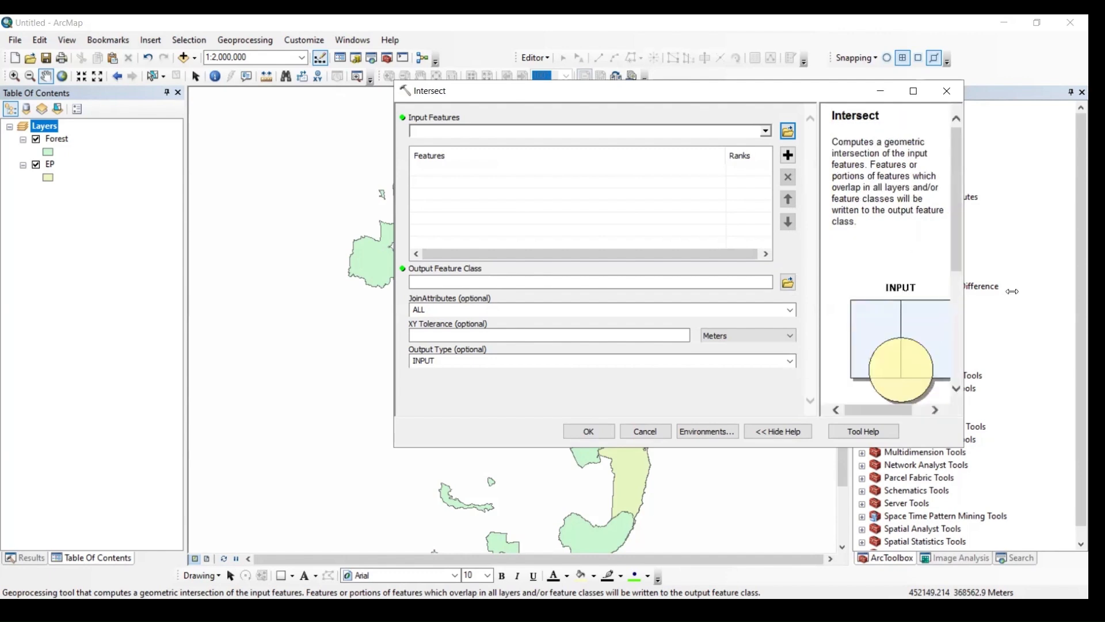
{"action": "left_click_drag", "start_coordinate": [965, 292], "coordinate": [1012, 291]}
{"action": "scroll", "coordinate": [925, 240], "scroll_direction": "down", "scroll_amount": 3}
{"action": "scroll", "coordinate": [925, 233], "scroll_direction": "up", "scroll_amount": 3}
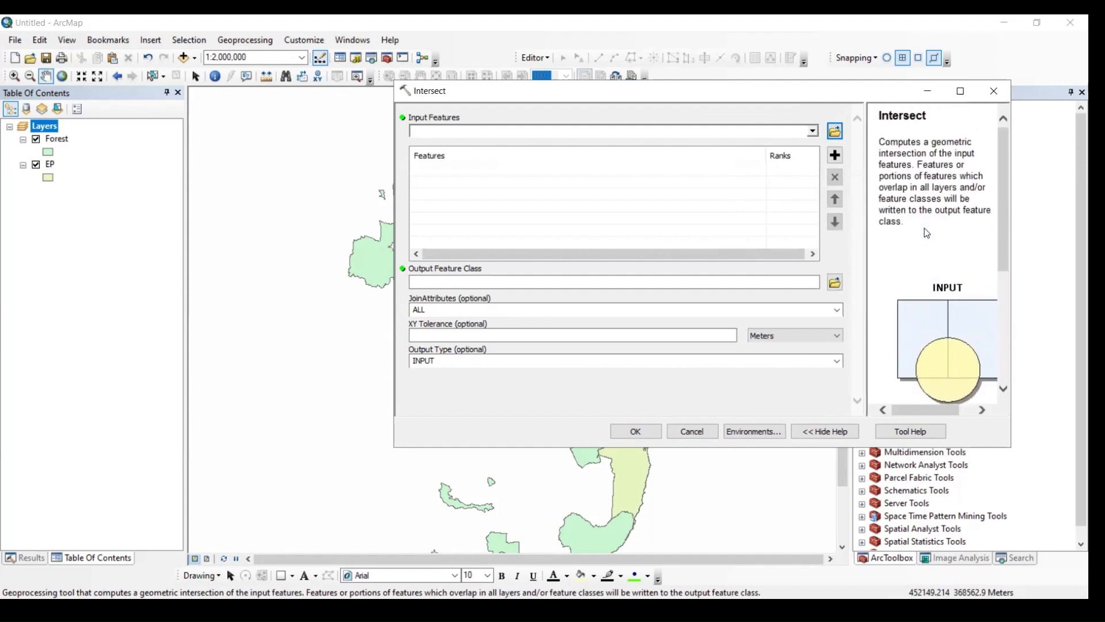
{"action": "scroll", "coordinate": [962, 361], "scroll_direction": "down", "scroll_amount": 3}
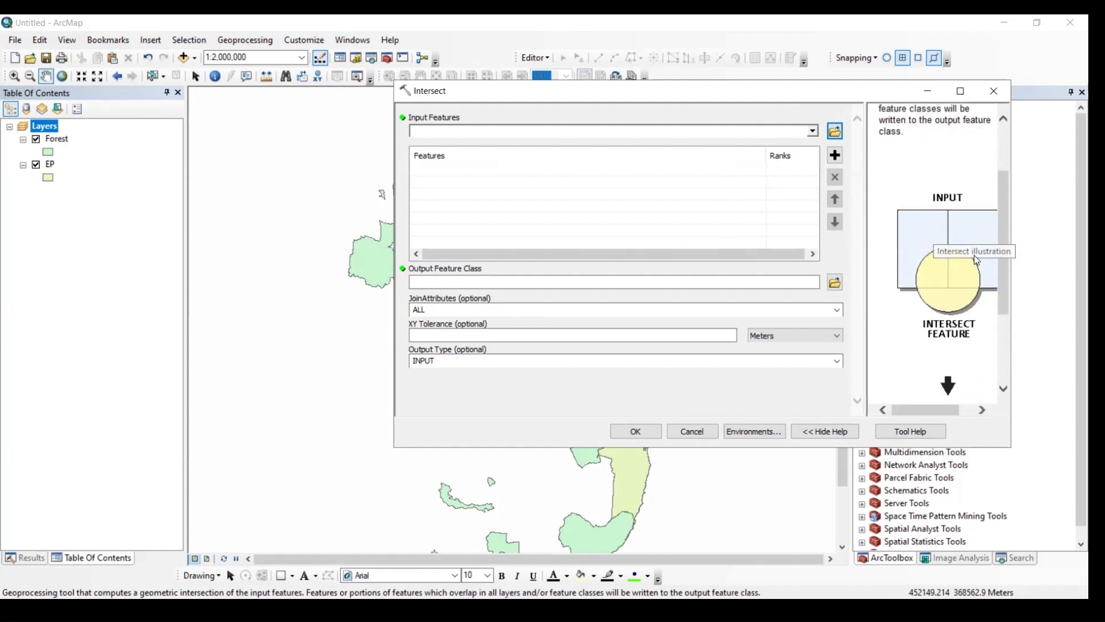
{"action": "scroll", "coordinate": [953, 284], "scroll_direction": "down", "scroll_amount": 2}
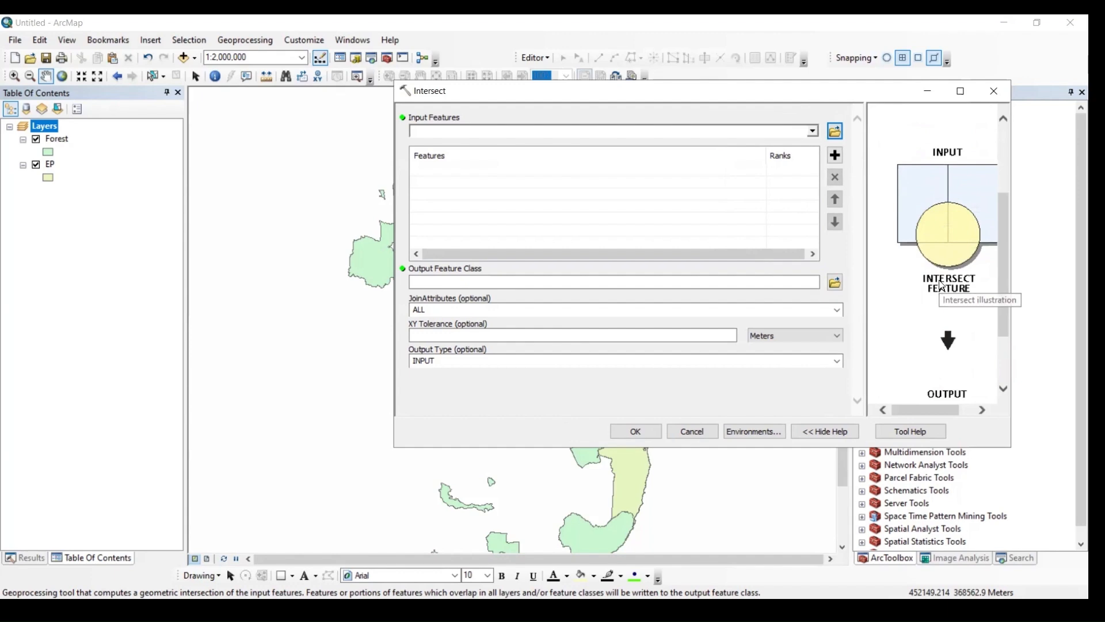
{"action": "scroll", "coordinate": [940, 207], "scroll_direction": "down", "scroll_amount": 3}
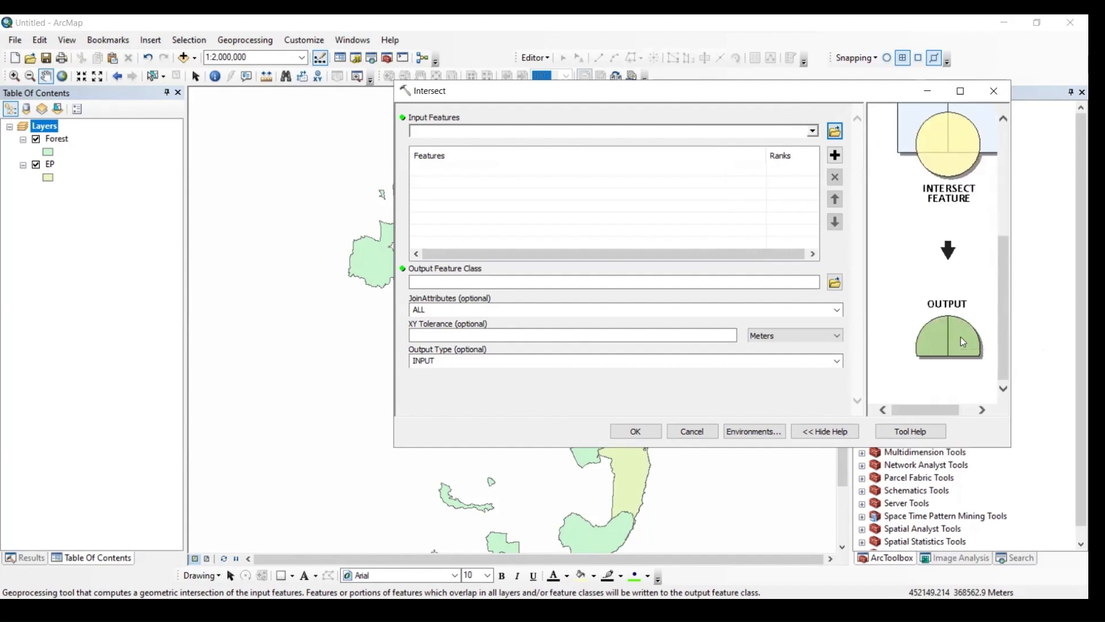
- Add Forest and EP as the input features and run the Intersect with the default output feature class
{"action": "left_click", "coordinate": [812, 131]}
{"action": "left_click", "coordinate": [453, 146]}
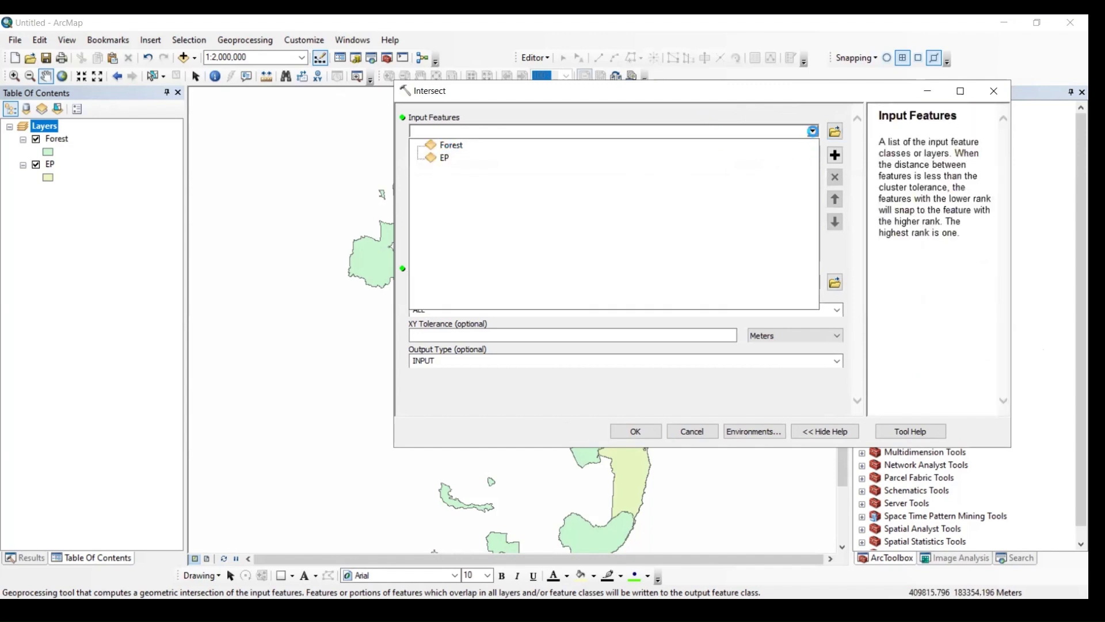
{"action": "left_click", "coordinate": [812, 131]}
{"action": "left_click", "coordinate": [445, 159]}
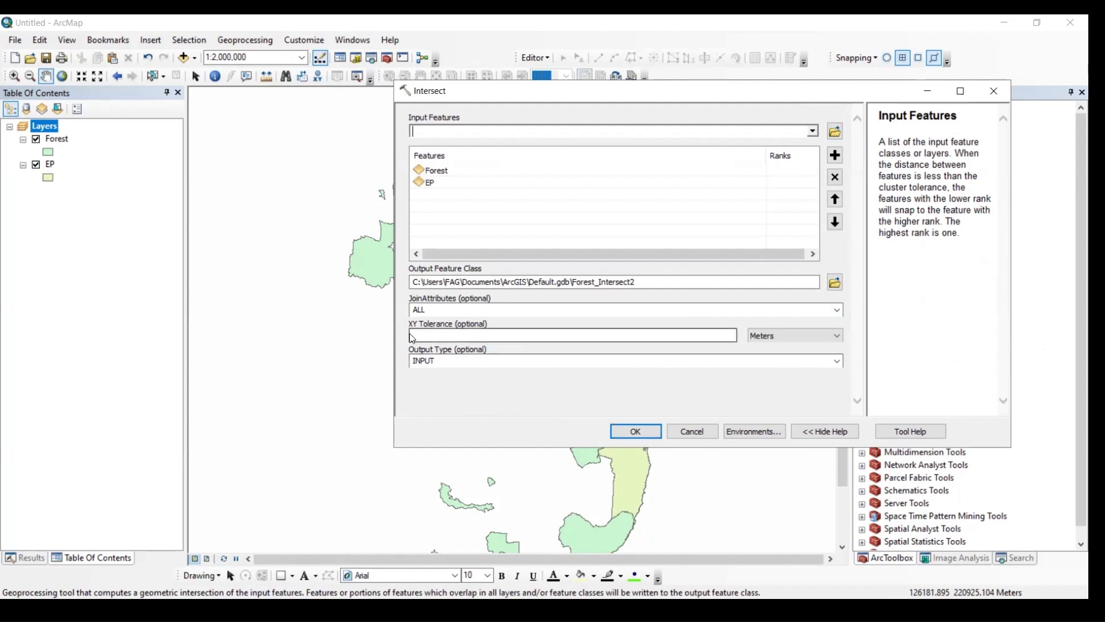
{"action": "left_click", "coordinate": [630, 431]}
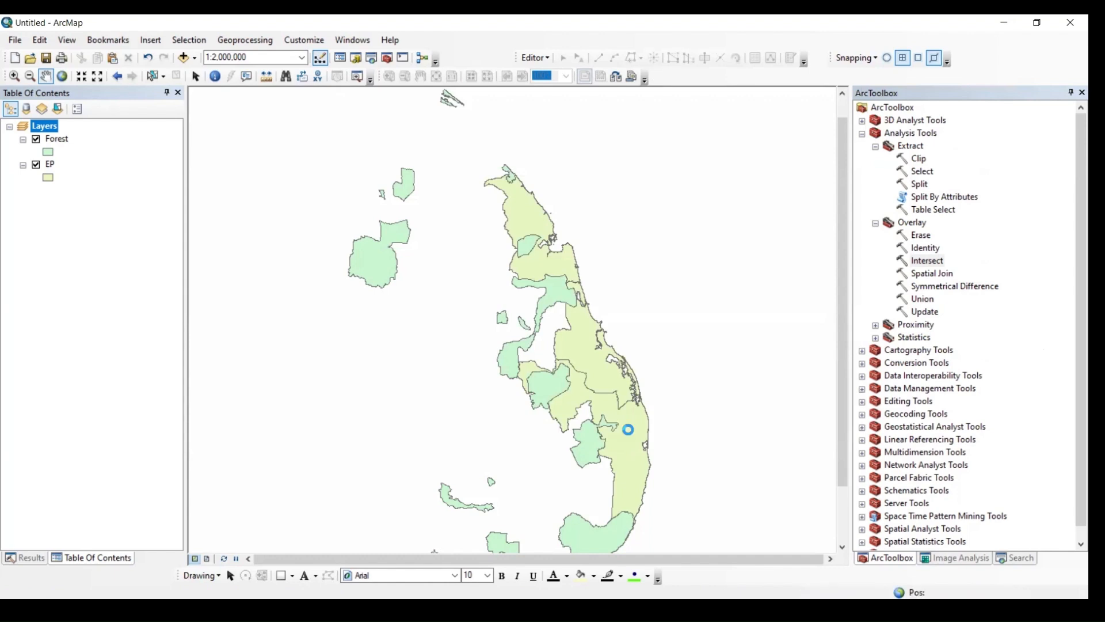
- Toggle the Forest and EP layers off and on to compare them with the intersect result
{"action": "left_click", "coordinate": [36, 165]}
{"action": "left_click", "coordinate": [36, 190]}
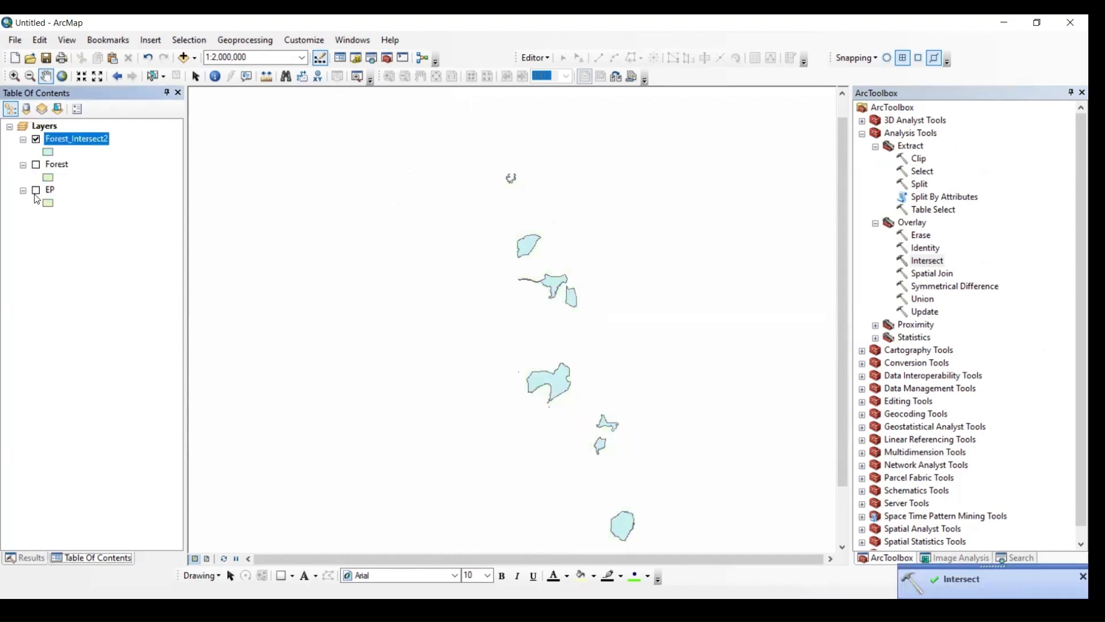
{"action": "left_click", "coordinate": [36, 165]}
{"action": "left_click", "coordinate": [37, 165]}
{"action": "left_click", "coordinate": [36, 165]}
{"action": "left_click", "coordinate": [36, 190]}
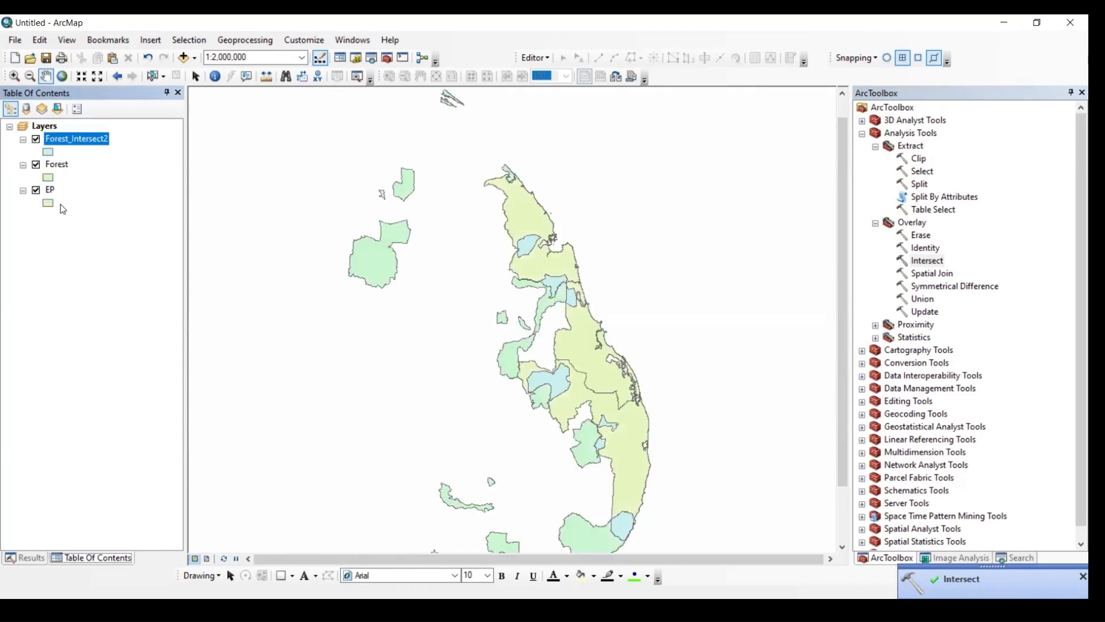
- Change the fill color of the Forest_Intersect2 layer's symbol to pink
{"action": "left_click", "coordinate": [48, 153]}
{"action": "left_click", "coordinate": [199, 340]}
{"action": "left_click", "coordinate": [300, 349]}
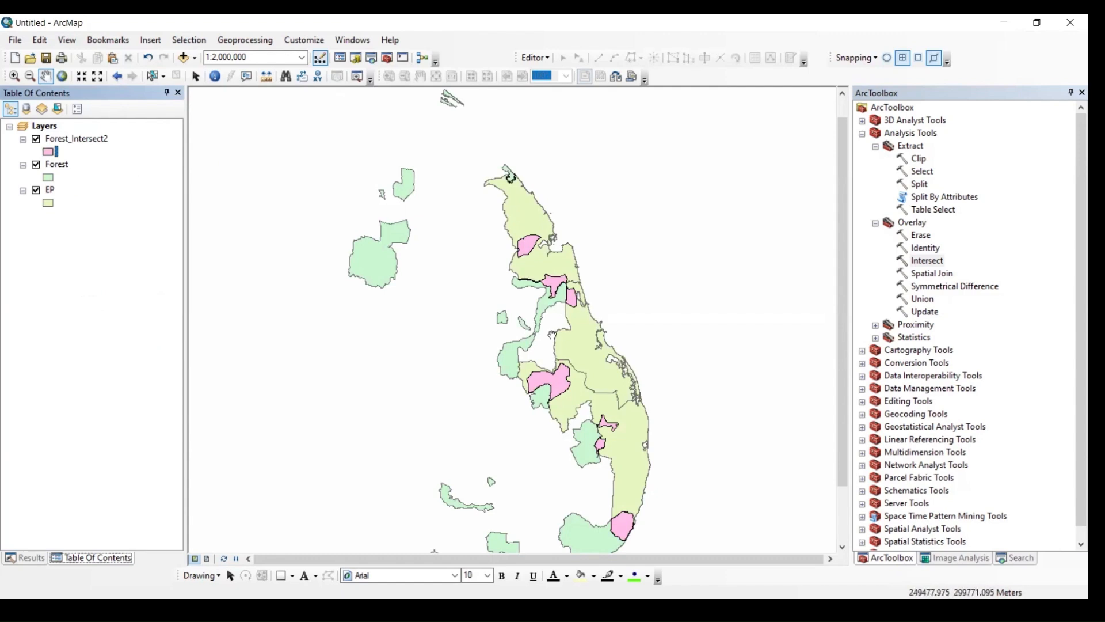
- Hide the Forest and EP layers to view the Forest_Intersect2 polygons alone
{"action": "left_click", "coordinate": [39, 170]}
{"action": "left_click", "coordinate": [37, 167]}
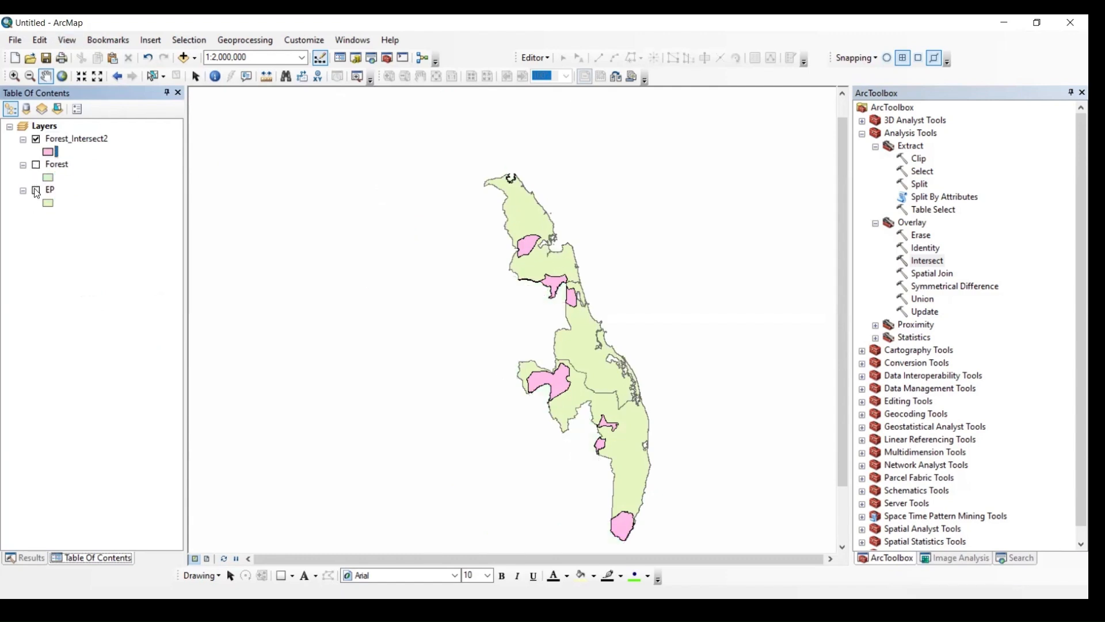
{"action": "left_click", "coordinate": [37, 192]}
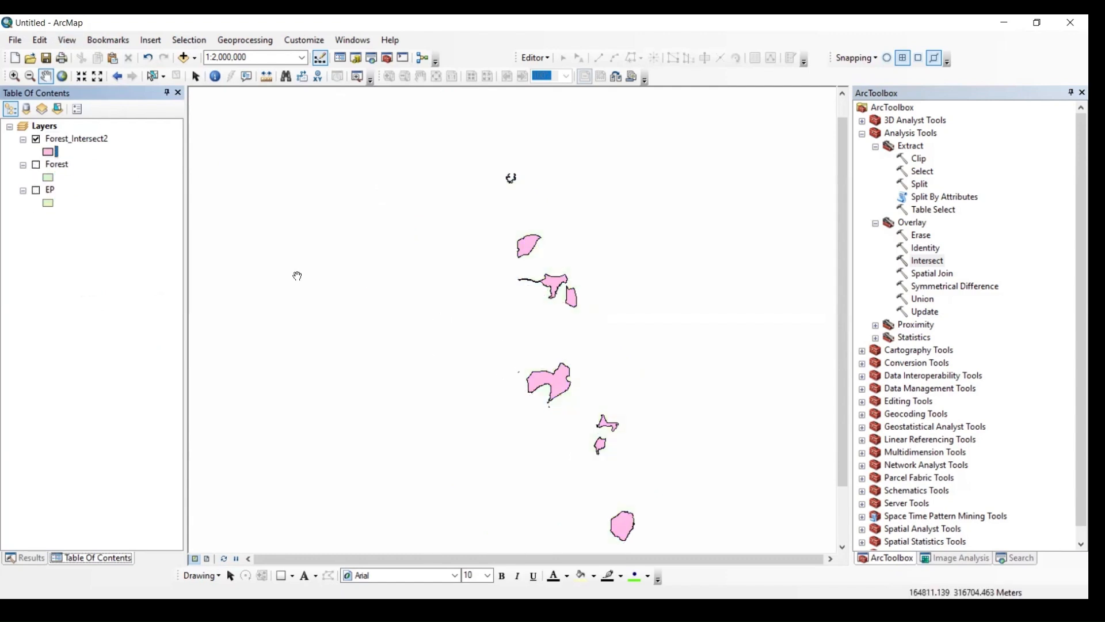
- Zoom to the extent of the Forest_Intersect2 layer and display the Forest and EP layers again
{"action": "left_click", "coordinate": [91, 145]}
{"action": "right_click", "coordinate": [93, 143]}
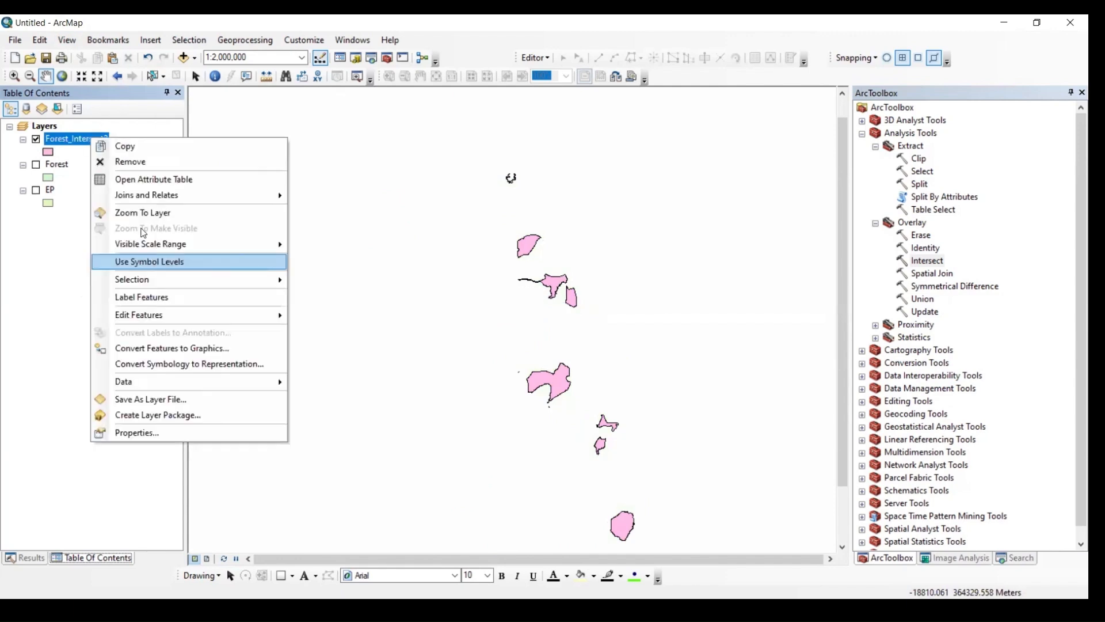
{"action": "left_click", "coordinate": [144, 212]}
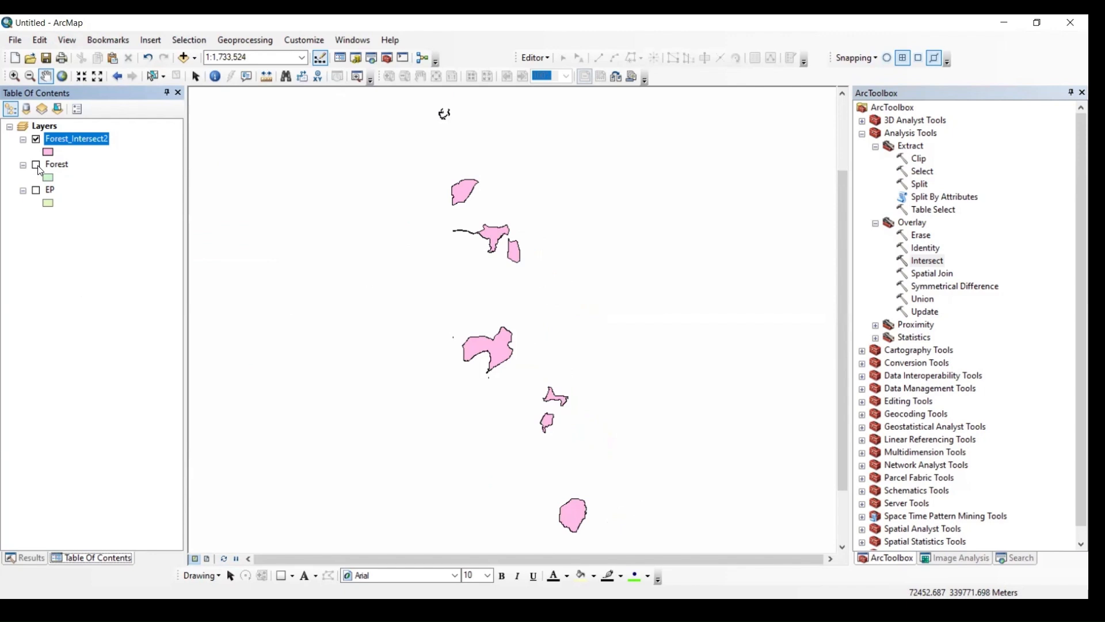
{"action": "left_click", "coordinate": [37, 165]}
{"action": "left_click", "coordinate": [37, 191]}
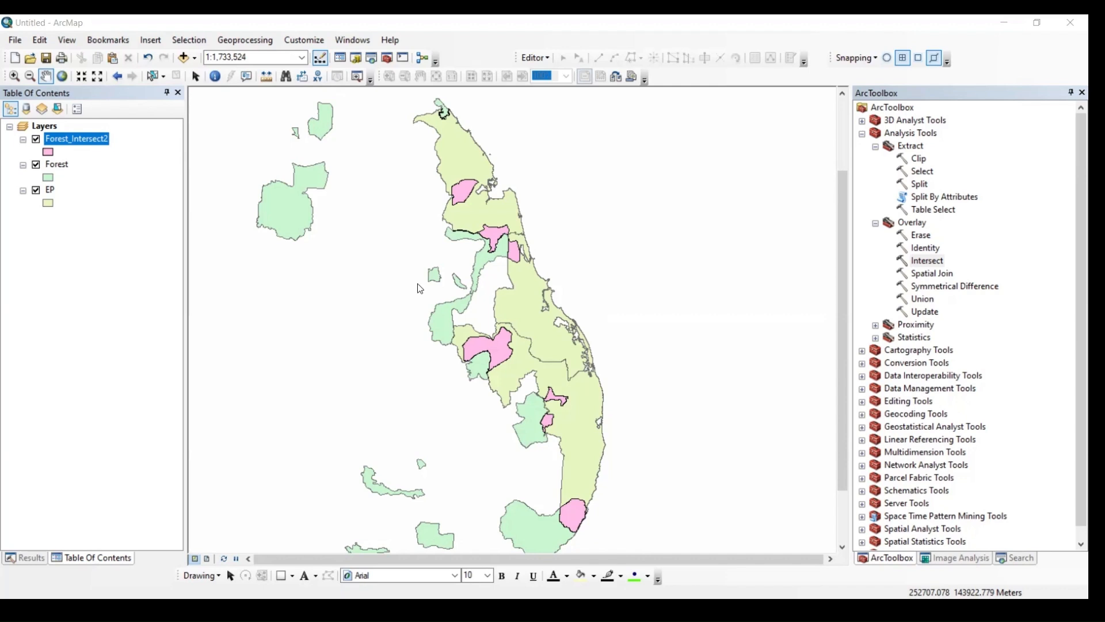
- Open the Union geoprocessing tool, enlarge its help pane and examine the input and output illustration
{"action": "left_click", "coordinate": [244, 41]}
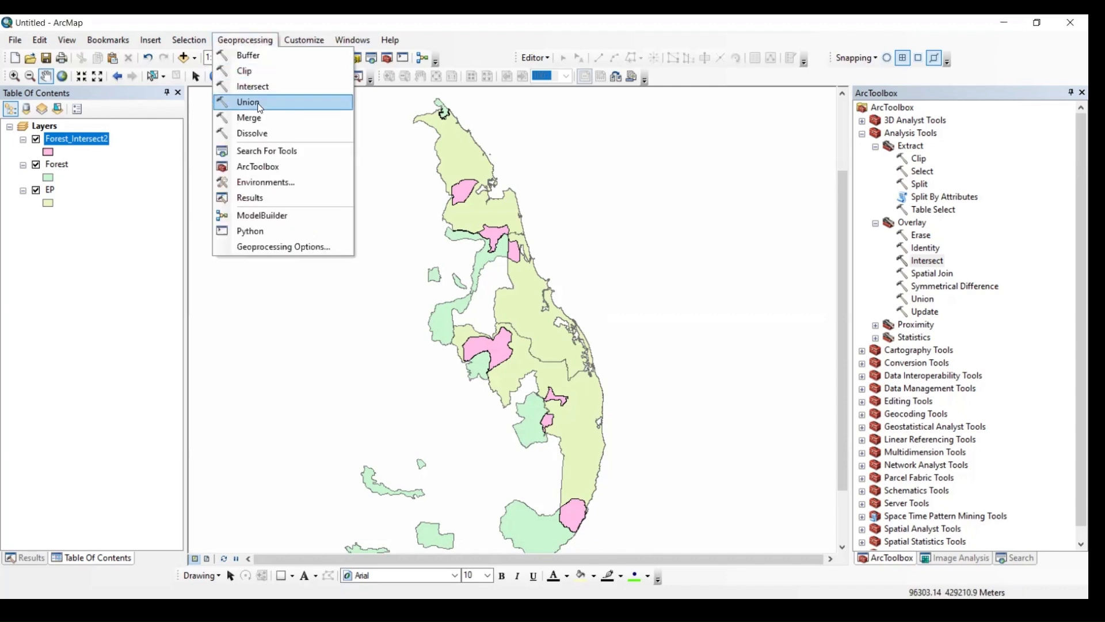
{"action": "left_click", "coordinate": [258, 107]}
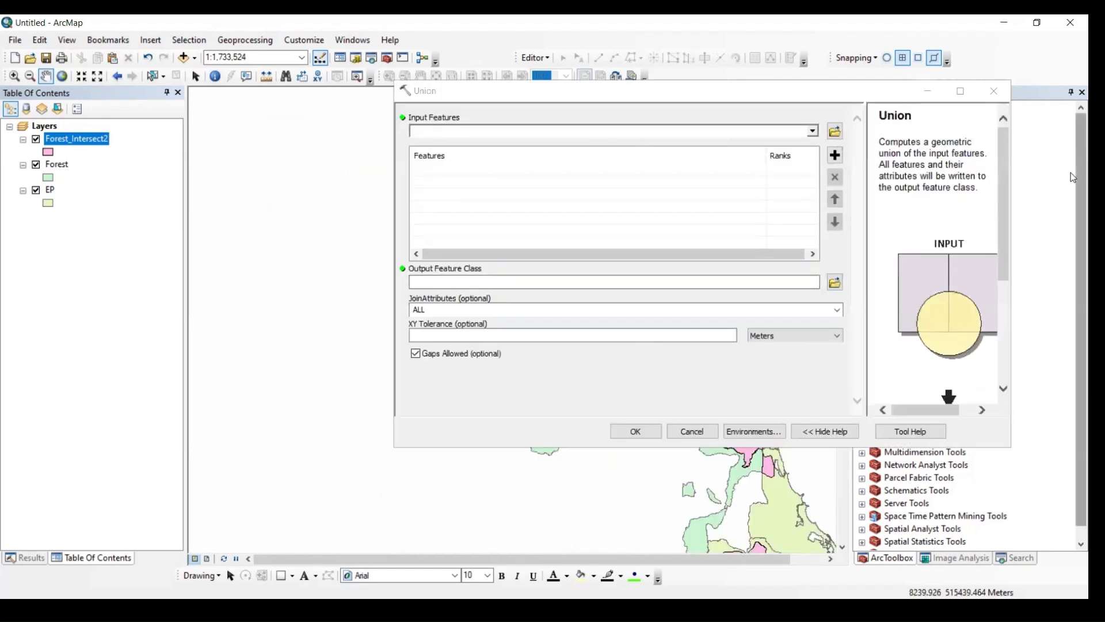
{"action": "scroll", "coordinate": [1072, 160], "scroll_direction": "down", "scroll_amount": 1}
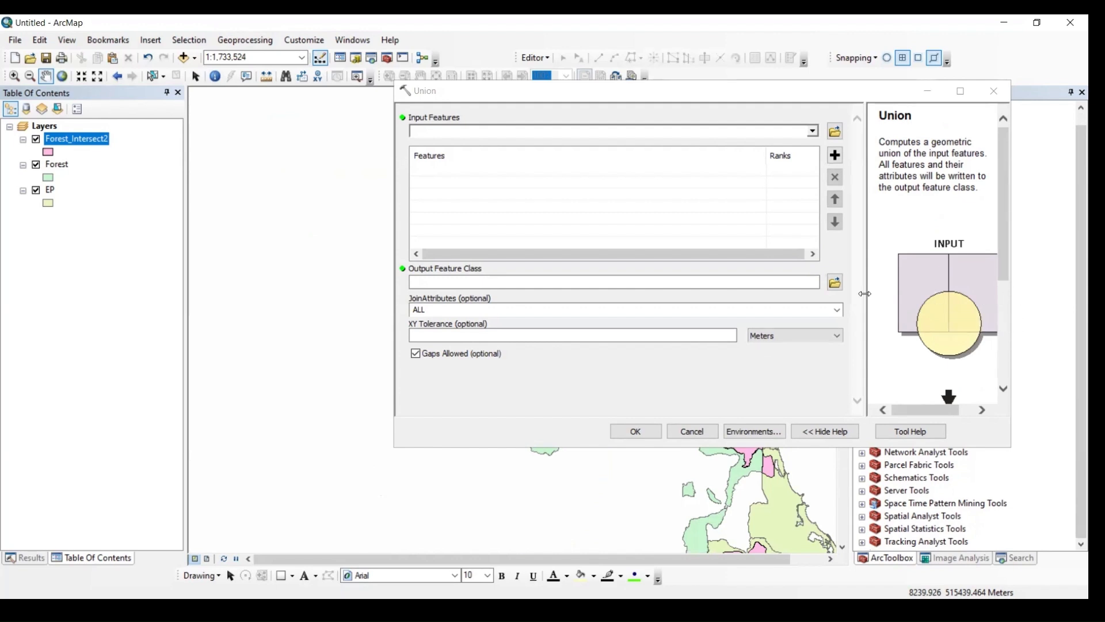
{"action": "left_click_drag", "start_coordinate": [865, 293], "coordinate": [773, 296]}
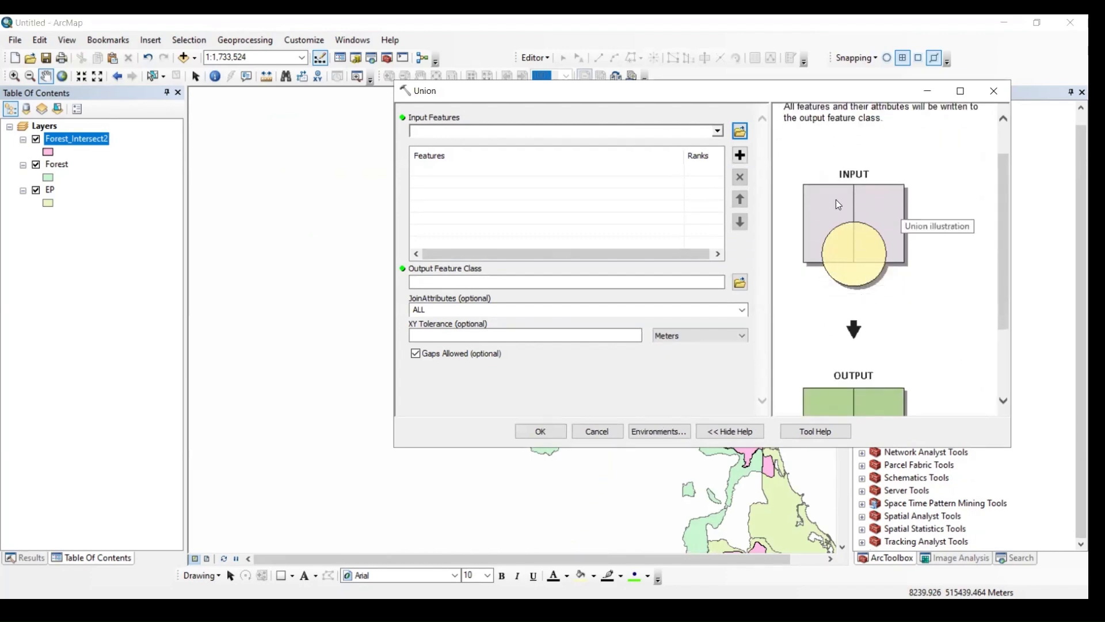
{"action": "scroll", "coordinate": [833, 343], "scroll_direction": "down", "scroll_amount": 3}
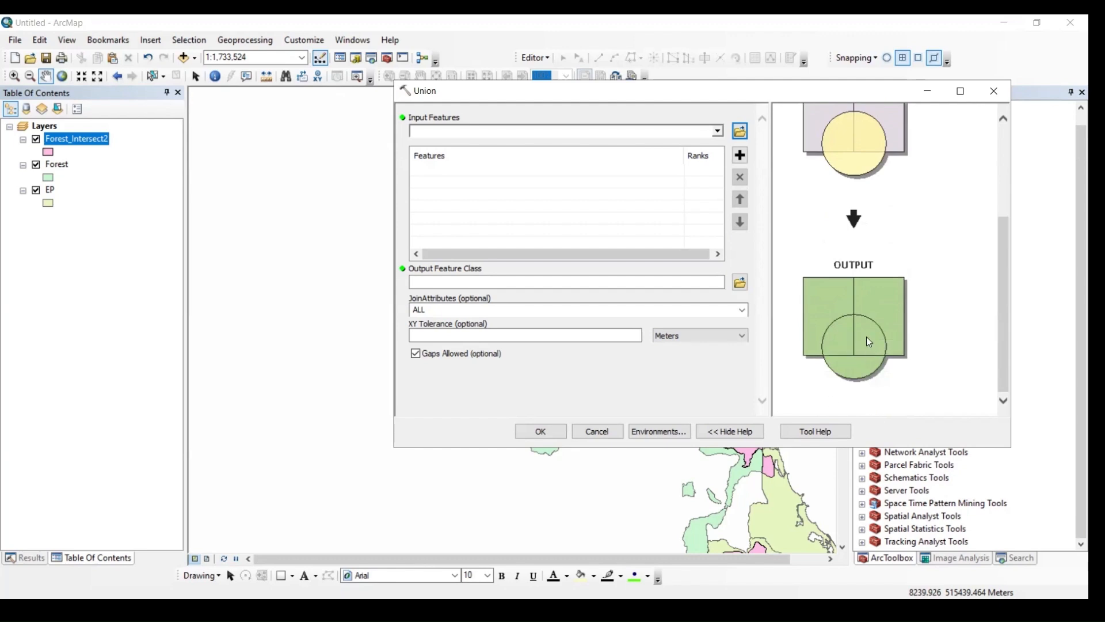